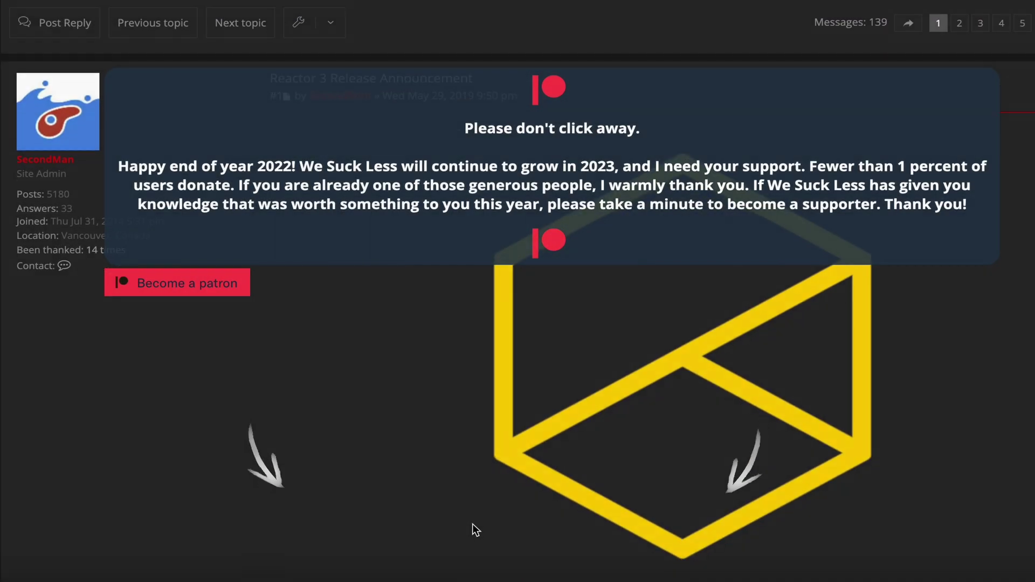
Download the REACTOR-INSTALLER.LUA script from the Reactor 3 installer section of the page.
scroll(473, 523, "down", 10)
scroll(472, 523, "down", 10)
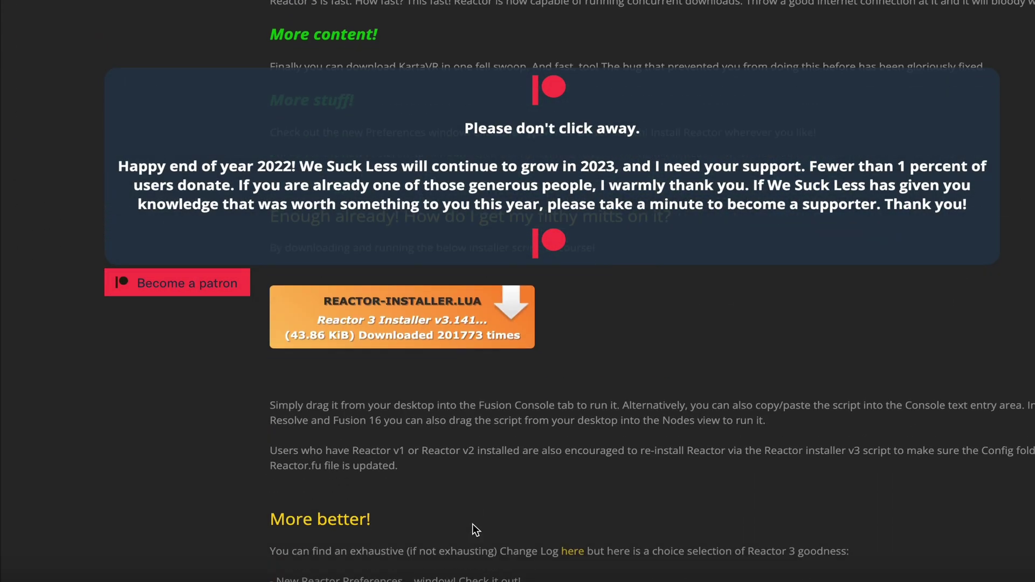
scroll(430, 450, "up", 2)
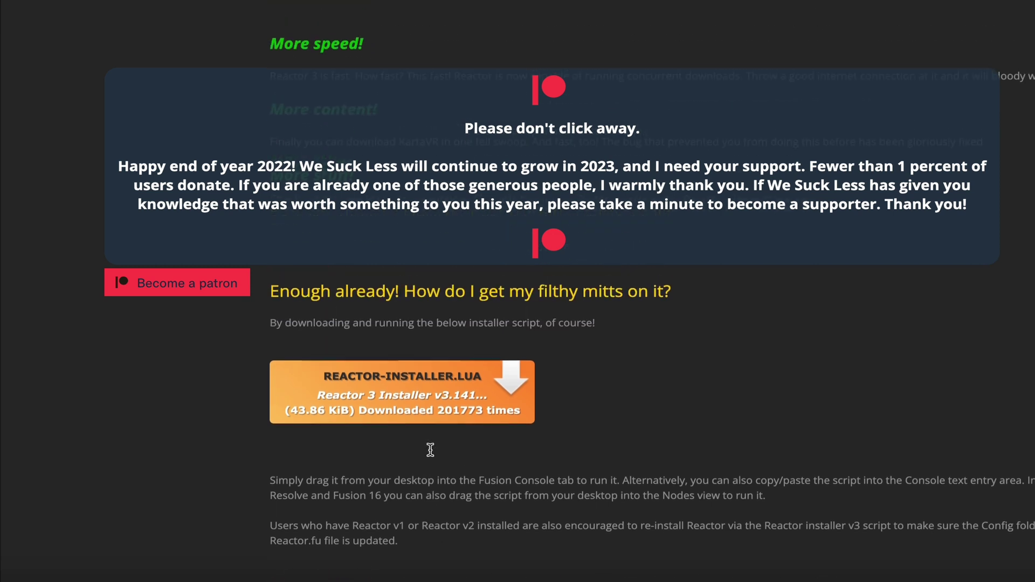
left_click(414, 380)
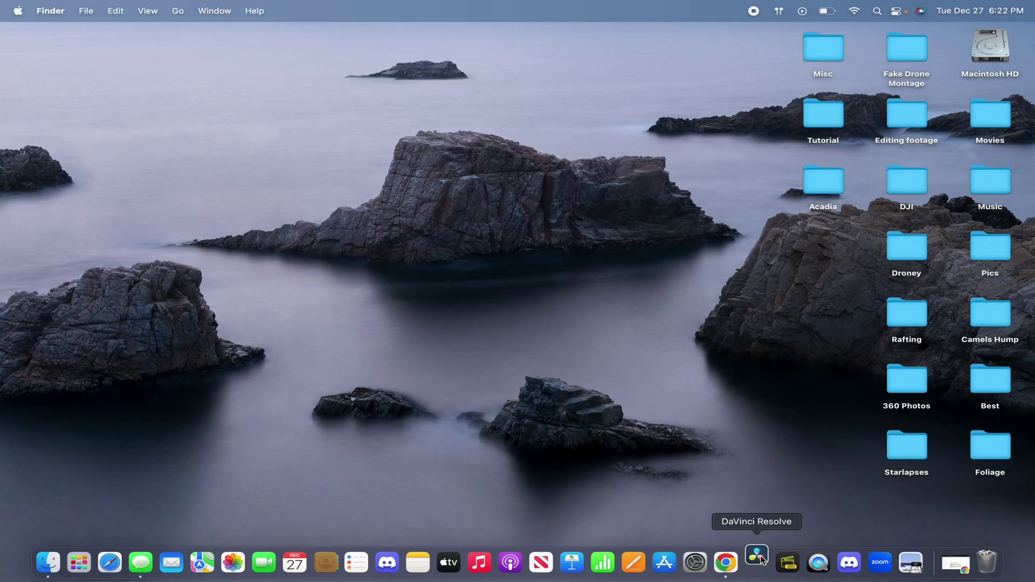
Launch DaVinci Resolve and create a new project with the default name.
left_click(756, 561)
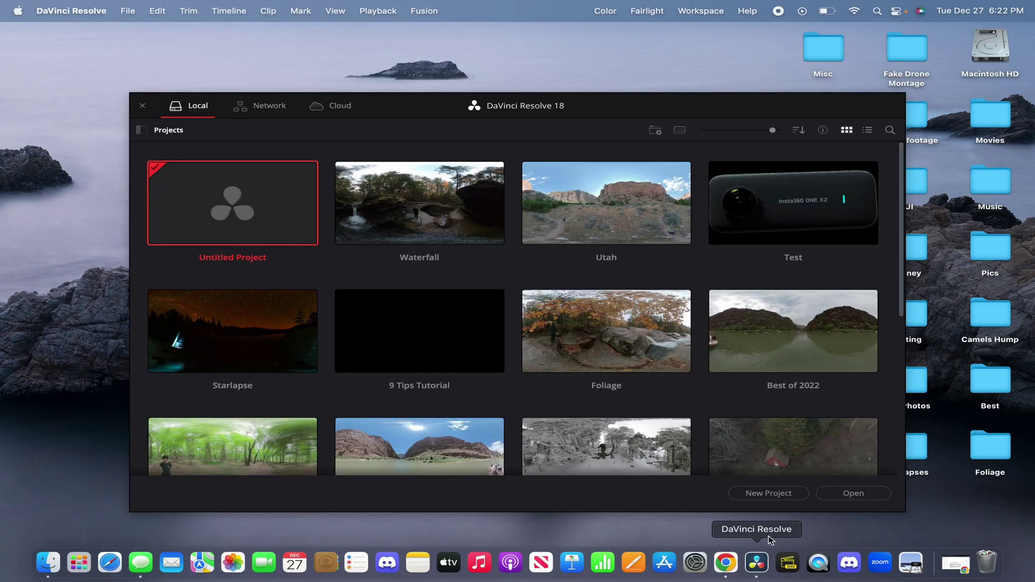
left_click(782, 494)
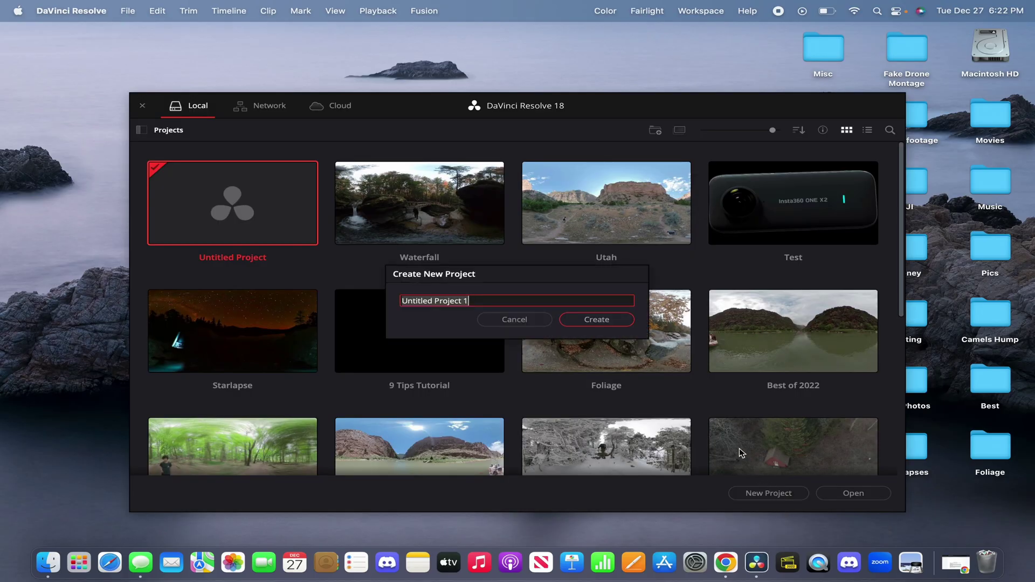
left_click(614, 319)
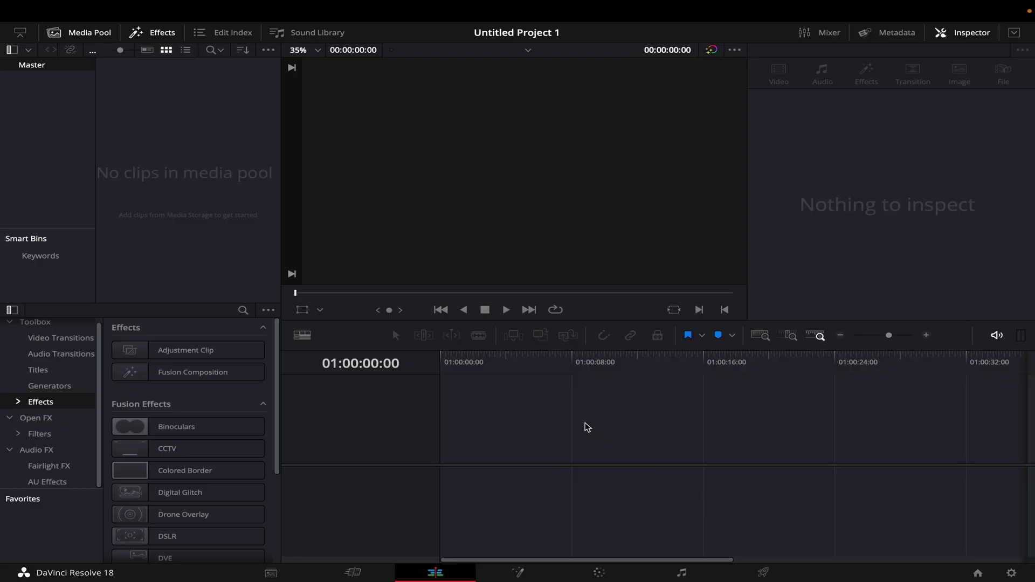
On the Fusion page, drop the downloaded Reactor .lua file into the Nodes view to run the installer.
left_click(517, 571)
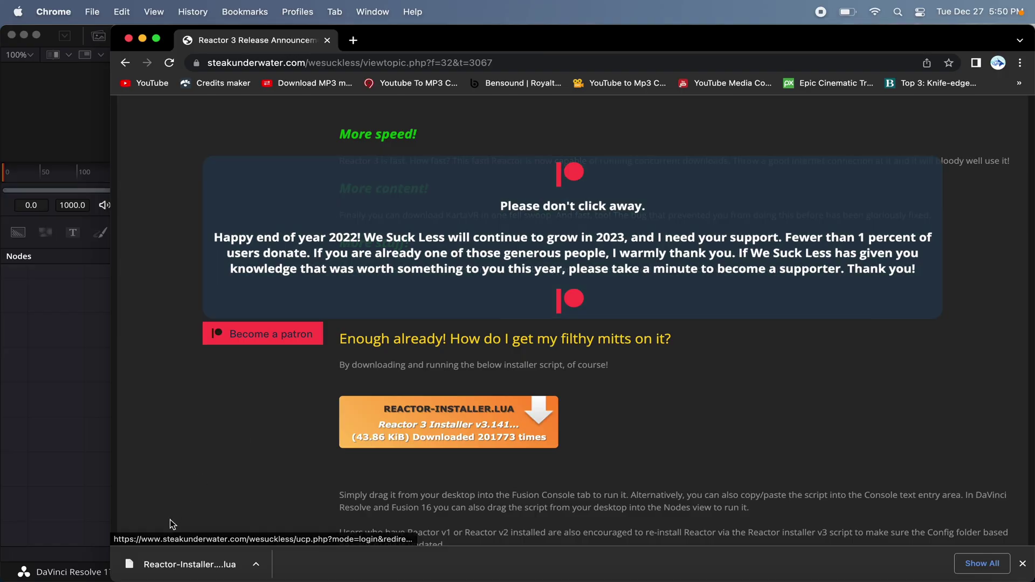
left_click_drag(178, 564, 73, 464)
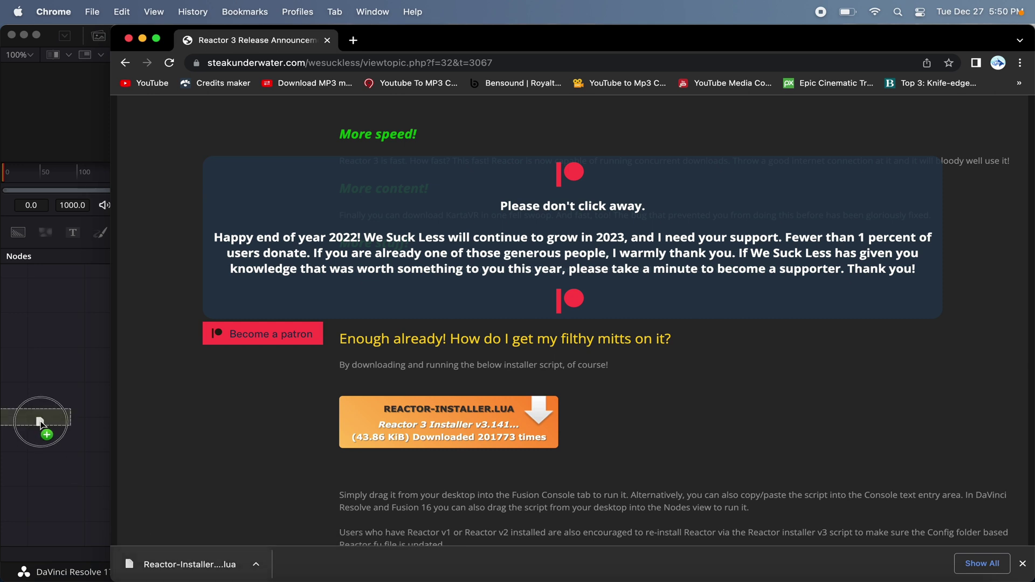
left_click_drag(41, 422, 43, 427)
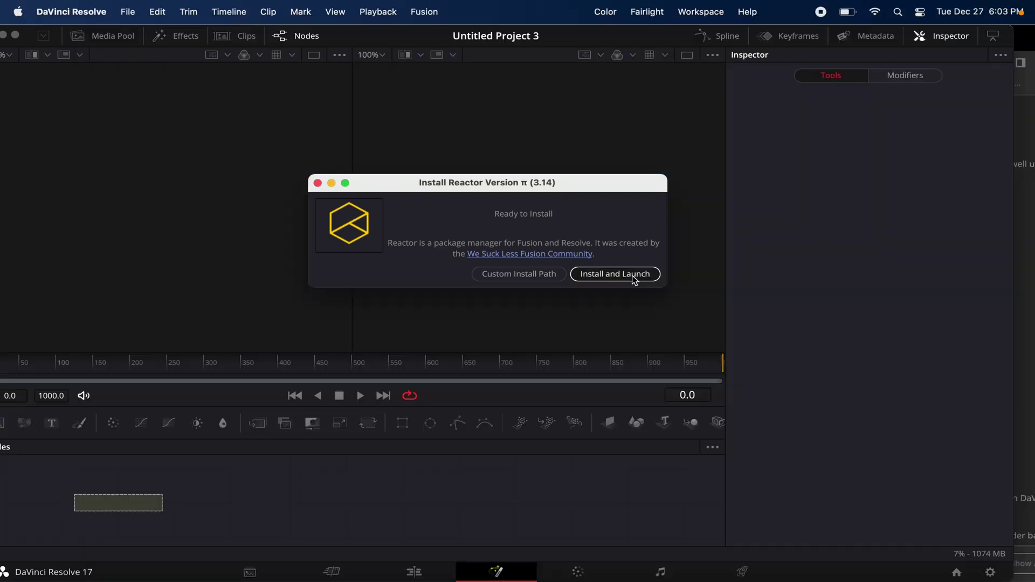
Install and launch Reactor, then close the Finder window that appears.
left_click(614, 274)
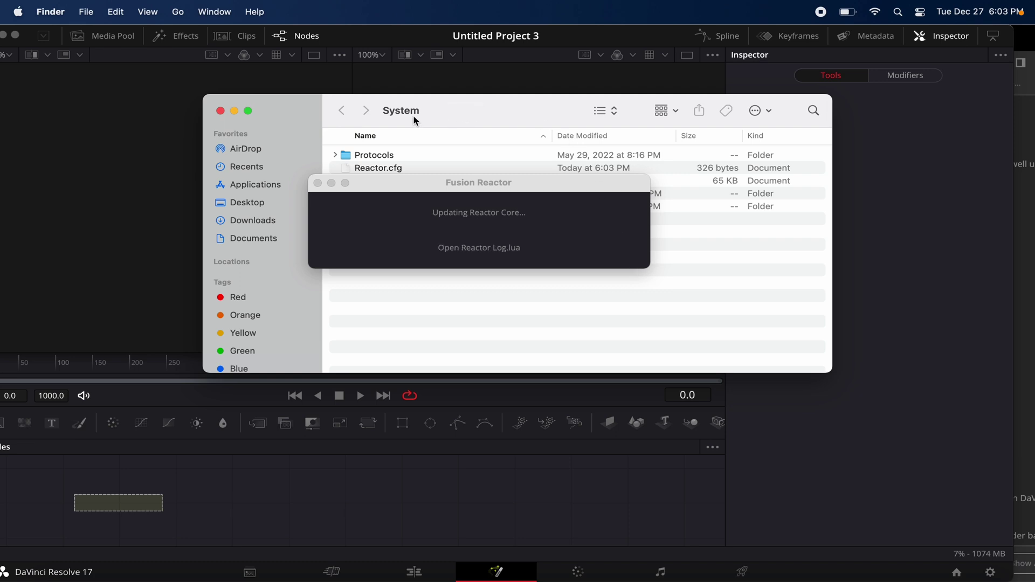
left_click(221, 112)
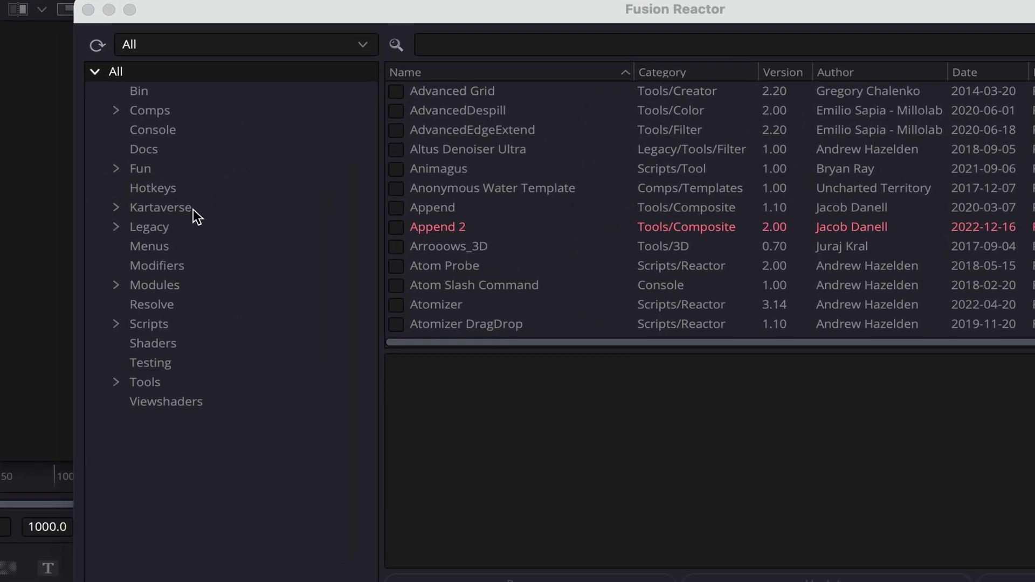
Install KartaVR Tools | Reframe360 Ultra from Reactor's Kartaverse category, then close Reactor.
left_click(221, 226)
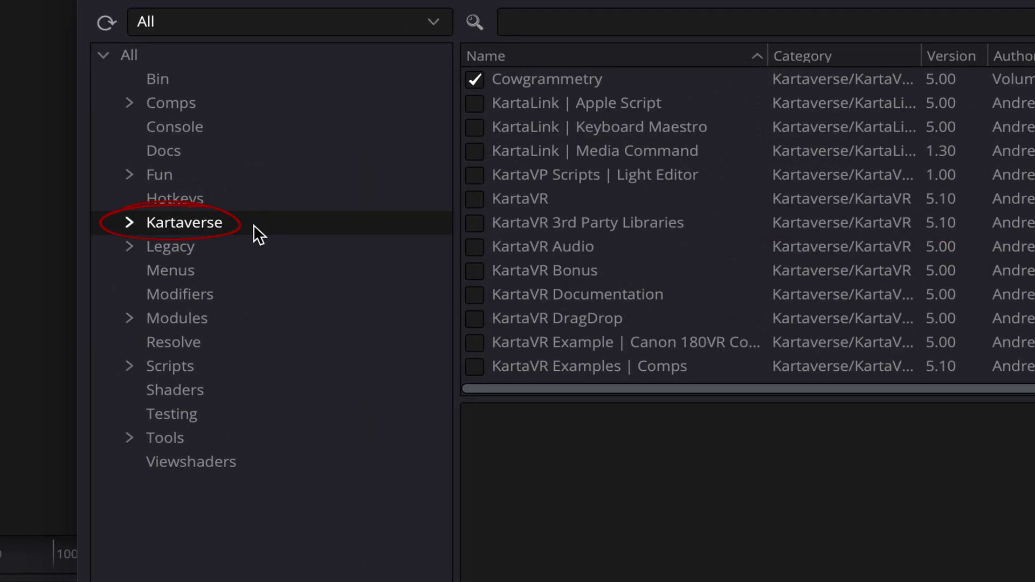
scroll(549, 157, "down", 3)
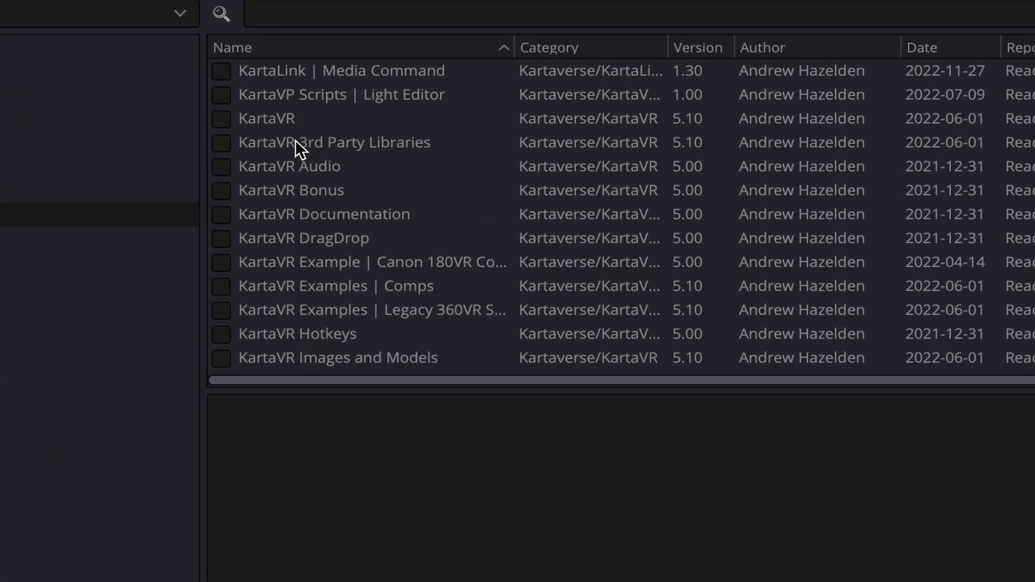
scroll(296, 141, "down", 7)
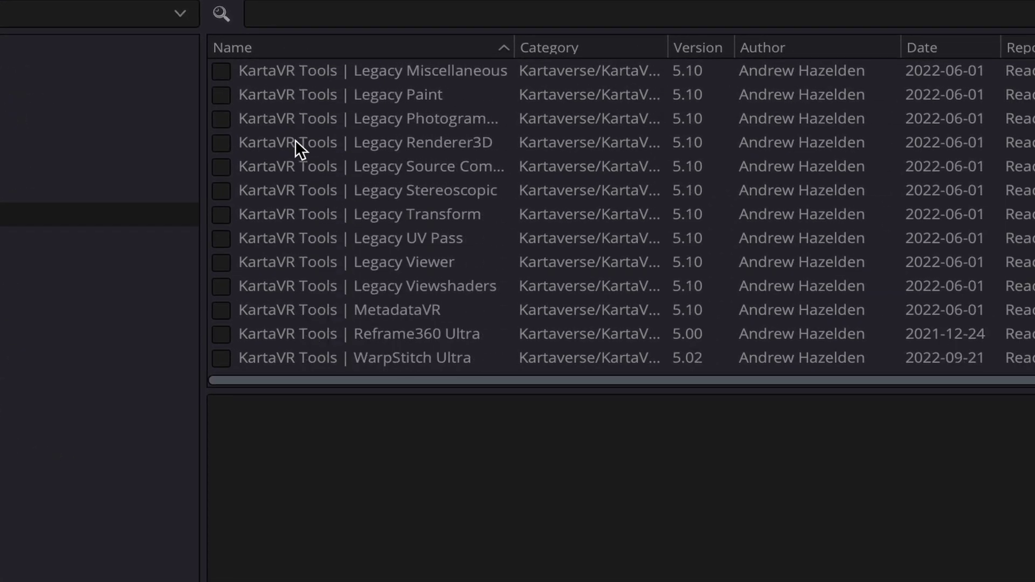
left_click(223, 286)
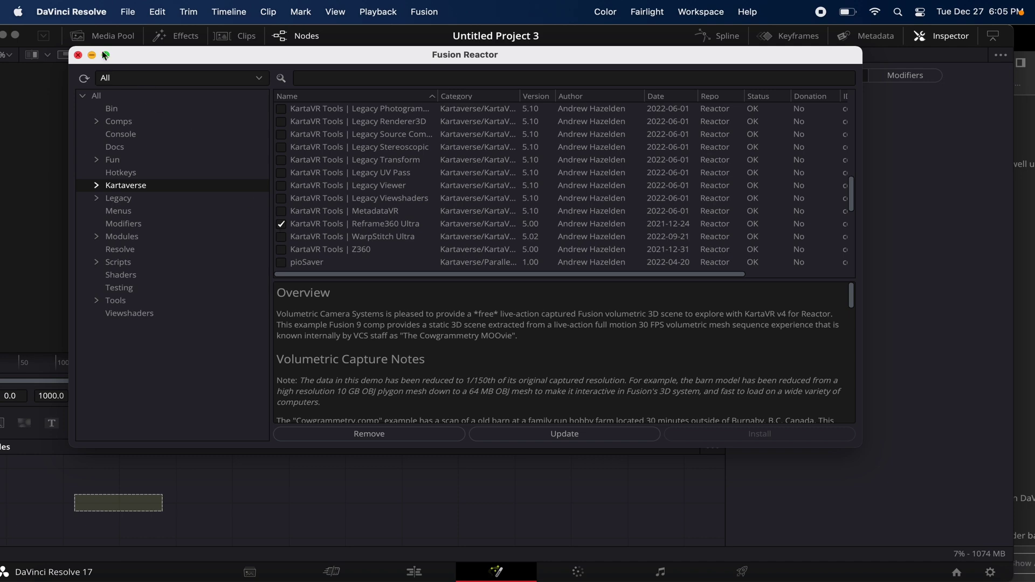
left_click(79, 55)
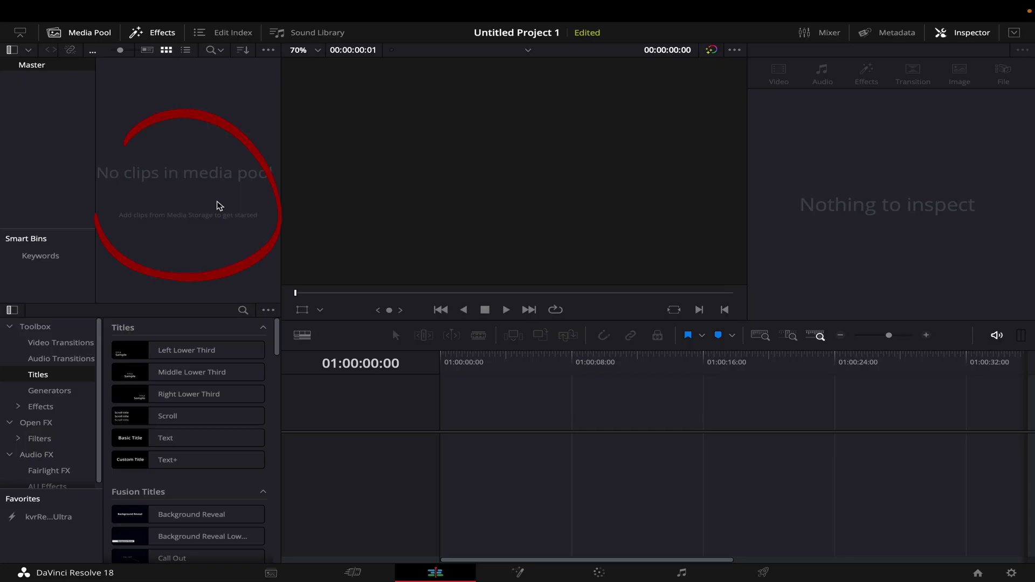
Create a custom 3840 x 2160, 29.97 fps timeline with mismatched frames stretched to all corners.
right_click(219, 205)
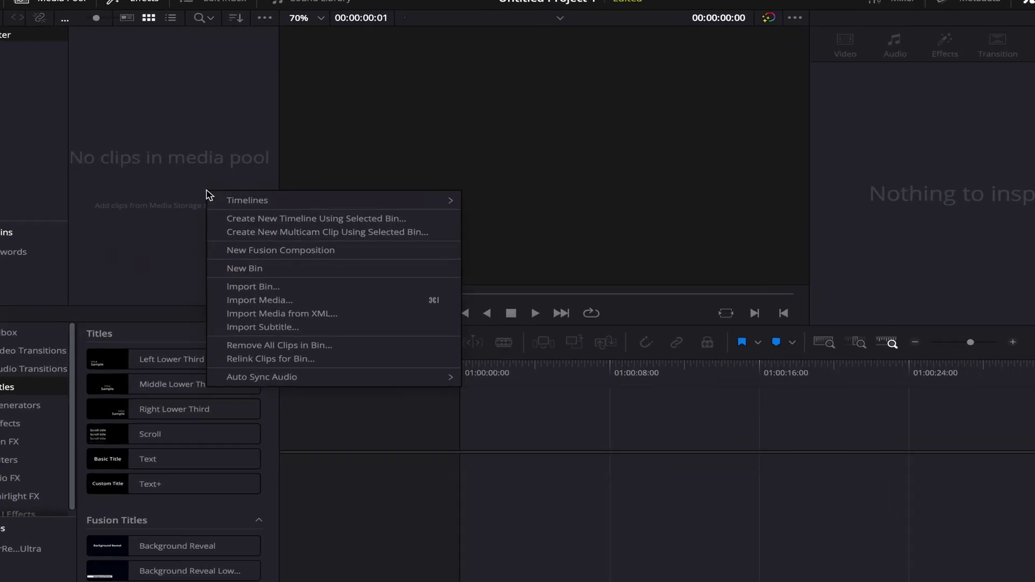
mouse_move(285, 213)
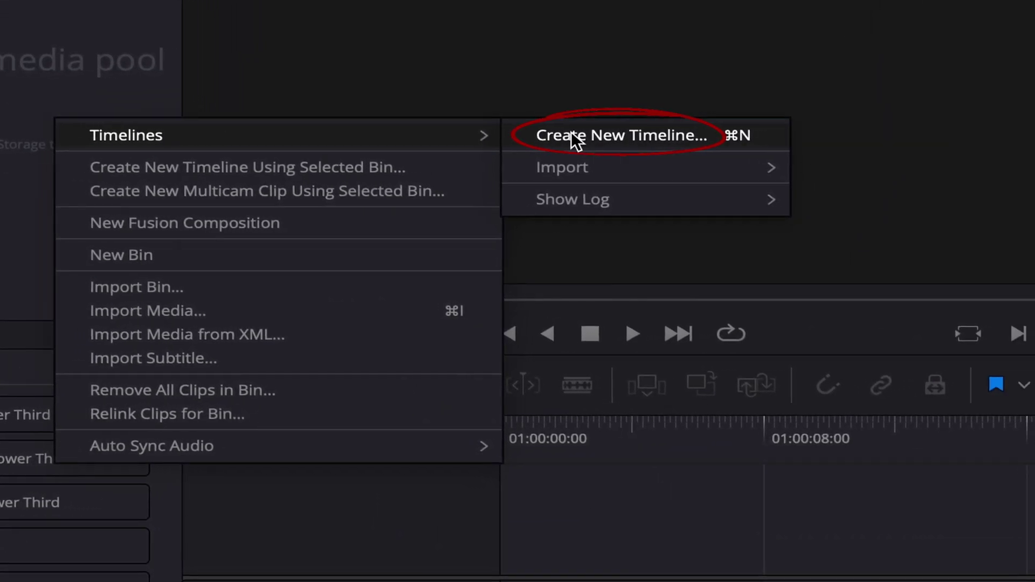
left_click(588, 134)
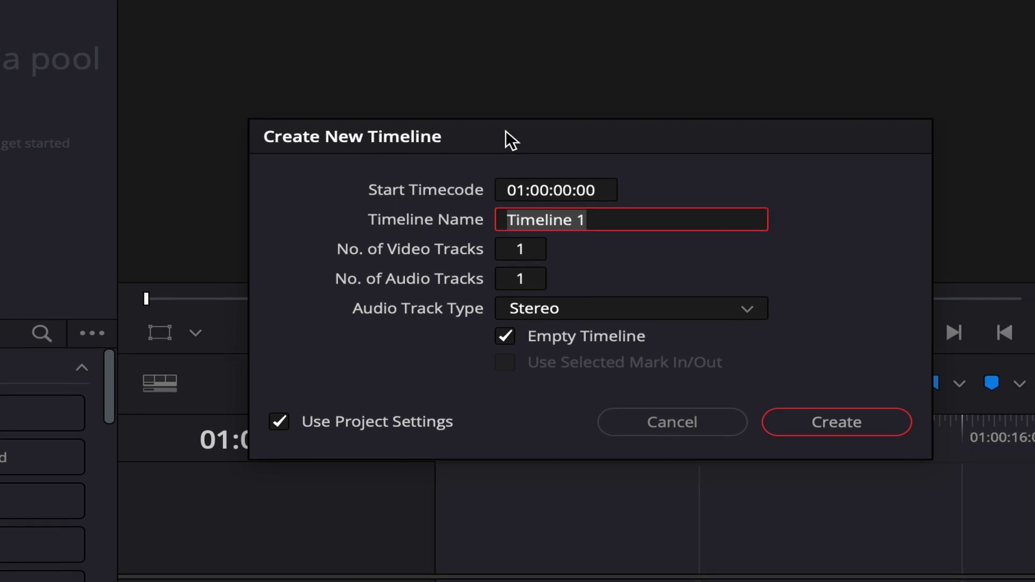
left_click(235, 417)
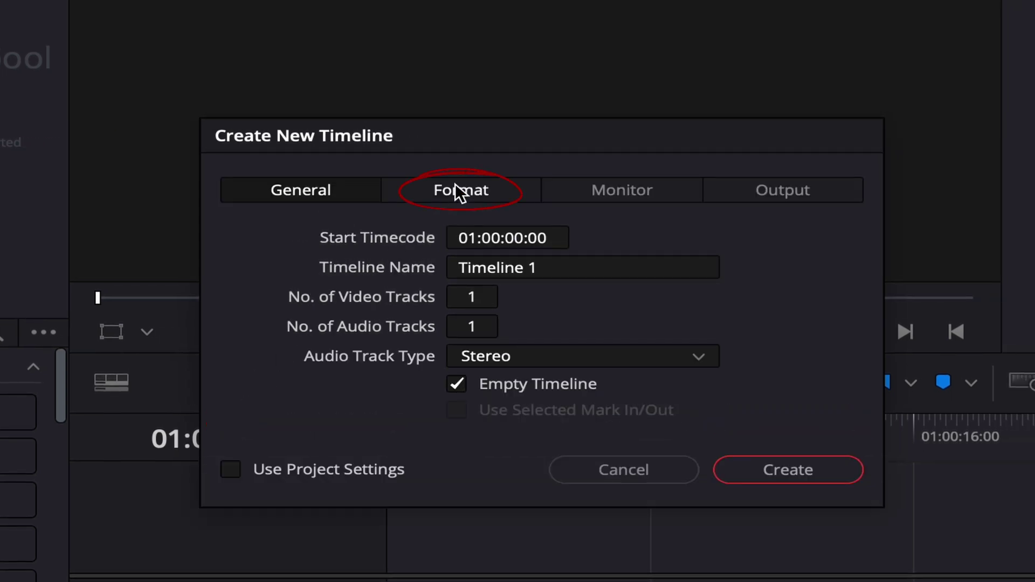
left_click(458, 190)
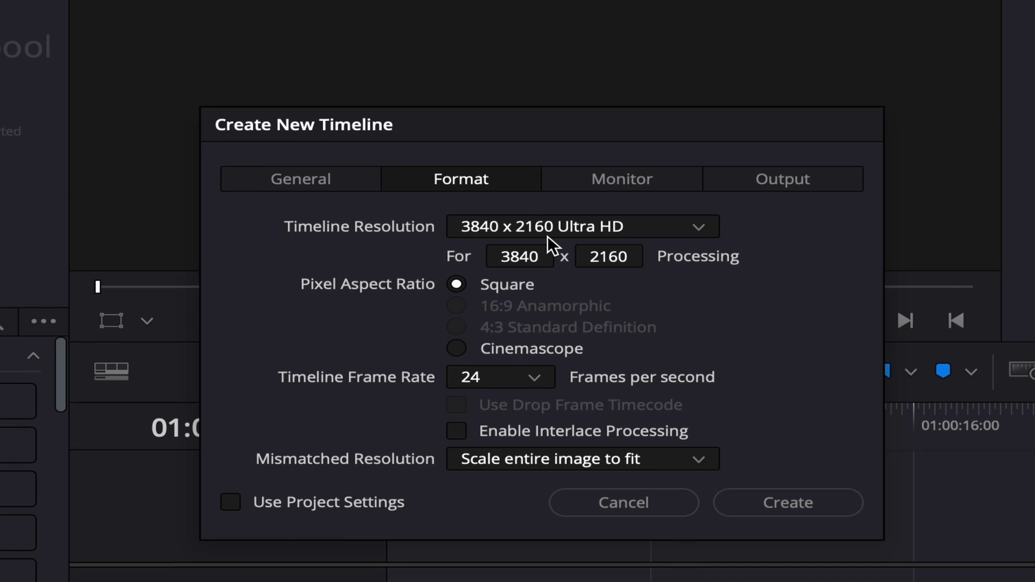
left_click(533, 388)
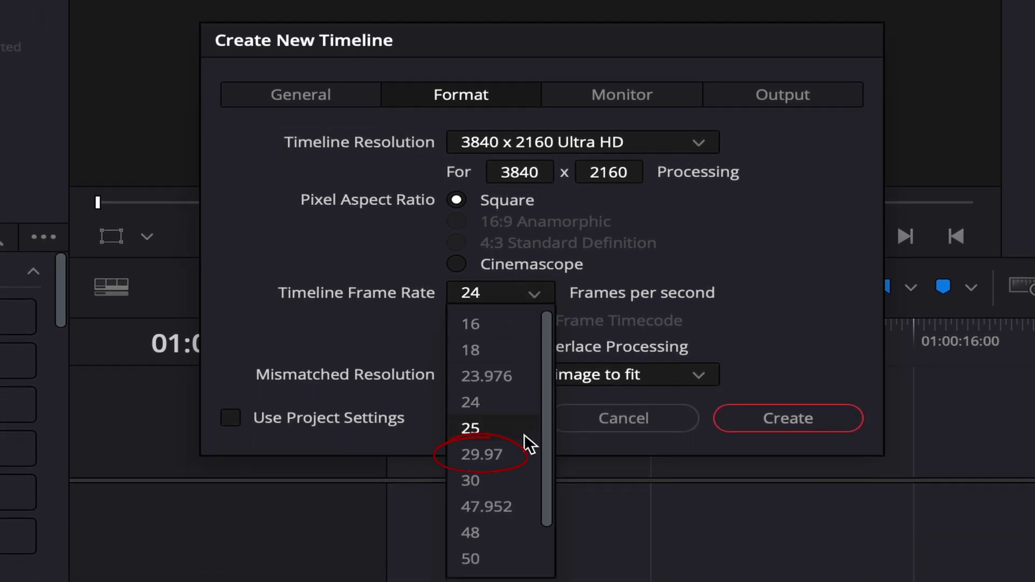
left_click(522, 457)
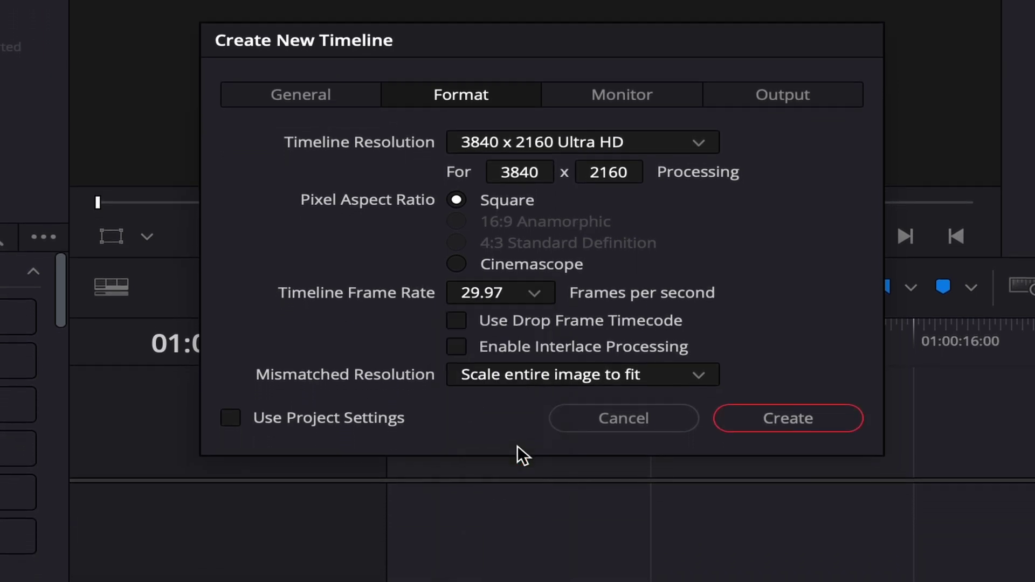
left_click(555, 377)
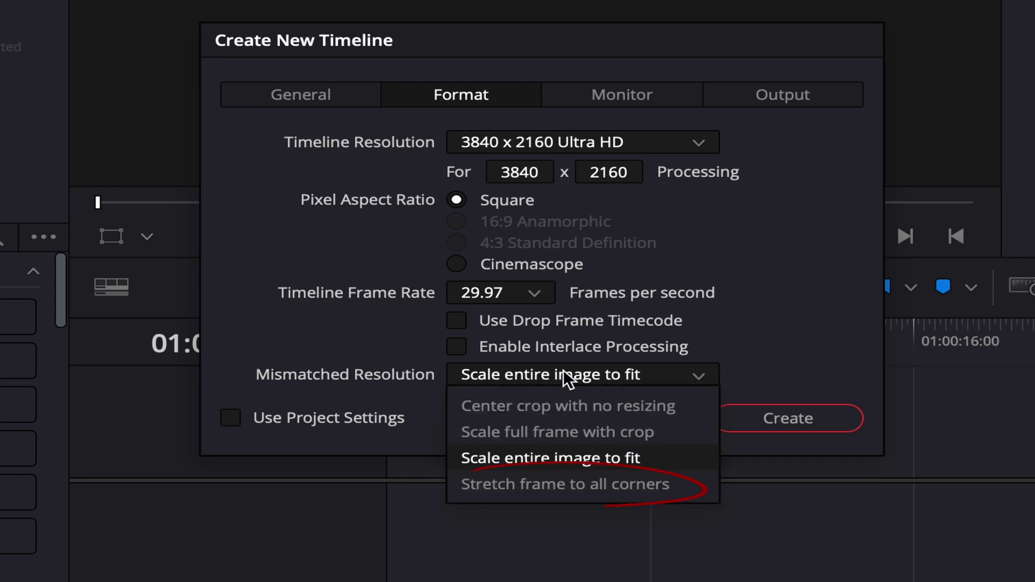
left_click(532, 479)
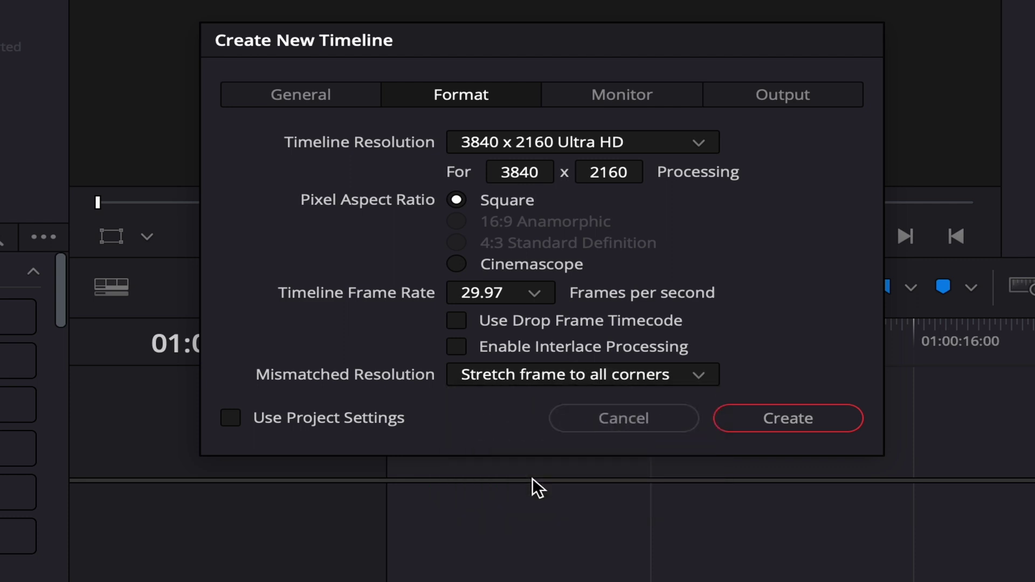
left_click(788, 419)
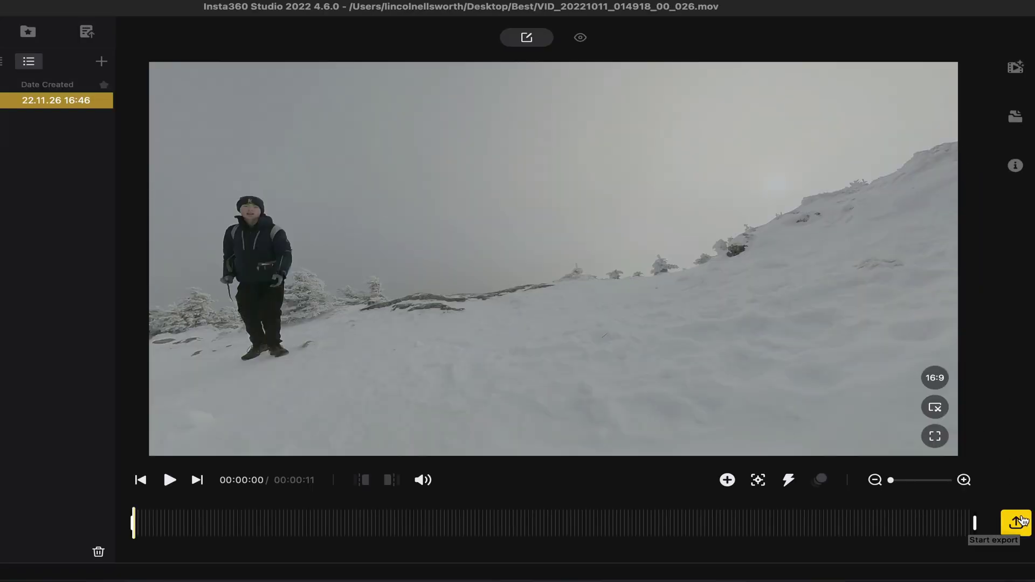
Export the clip as a 5760 x 2880 ProRes 422 360 video with the Davinci Settings preset.
left_click(1017, 525)
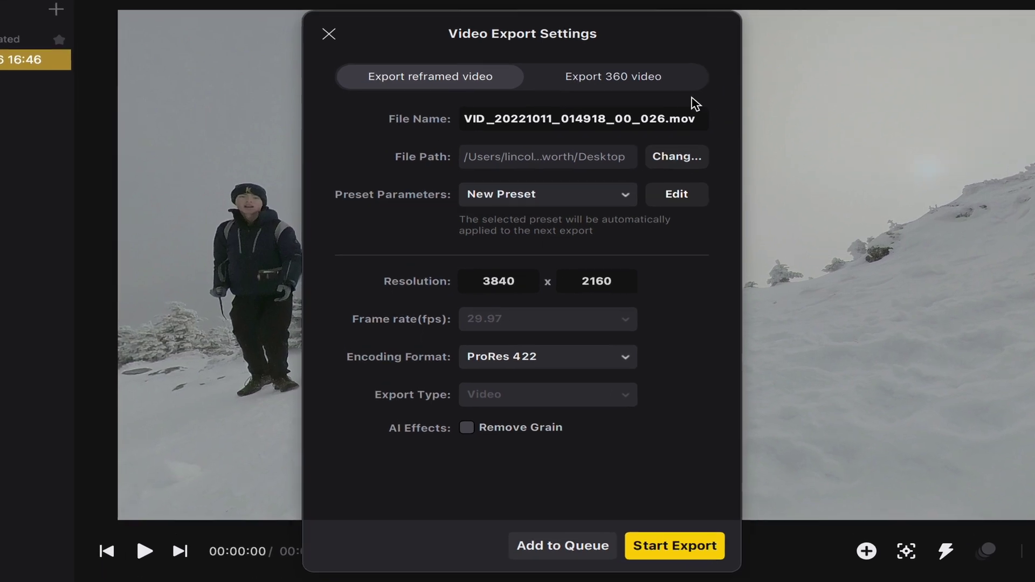
left_click(653, 82)
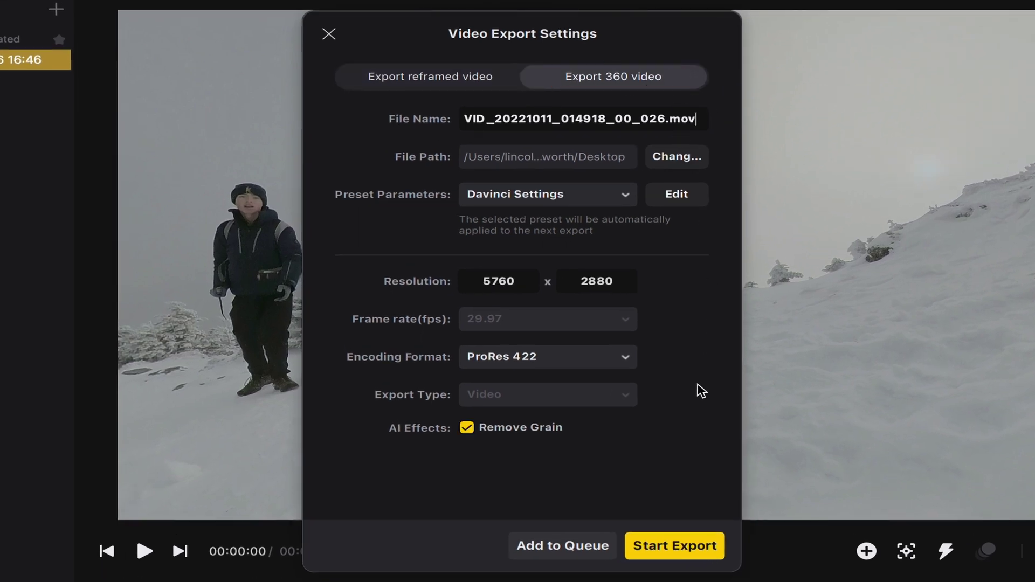
left_click(666, 547)
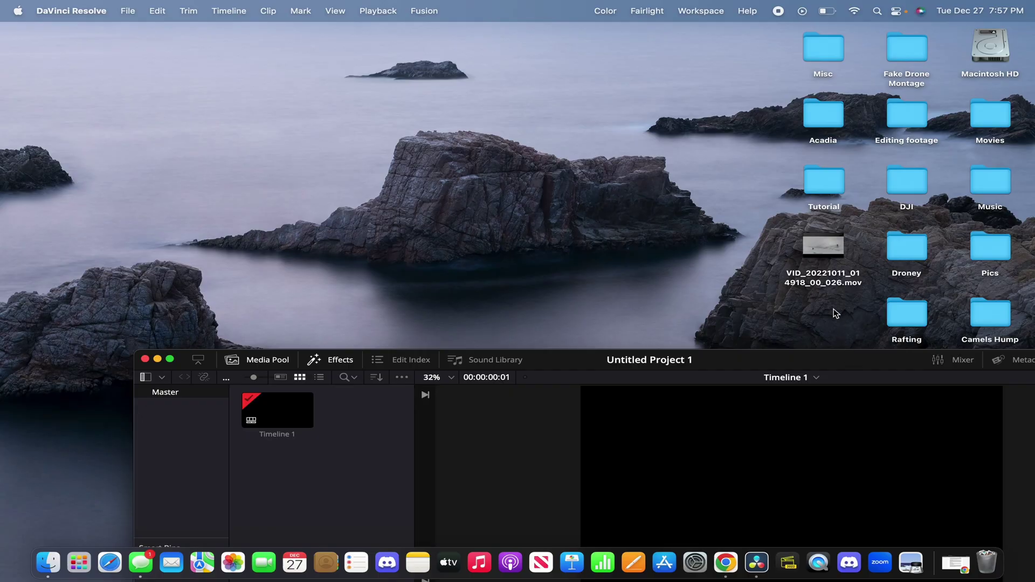
Import VID_20221011_014918_00_026.mov into the Media Pool and place it at the start of V1.
left_click(823, 247)
left_click_drag(826, 249, 346, 458)
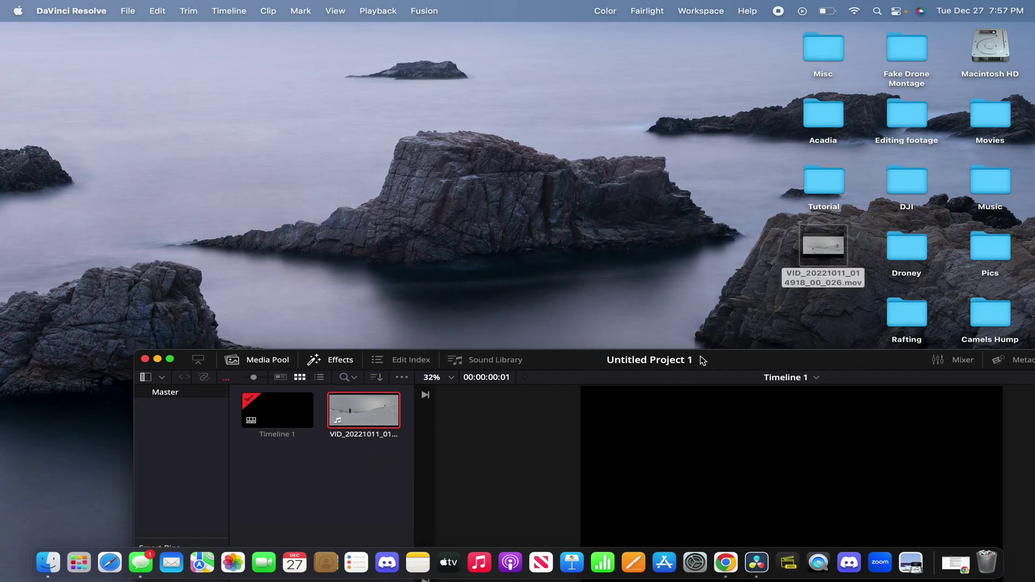
left_click_drag(737, 367, 612, 21)
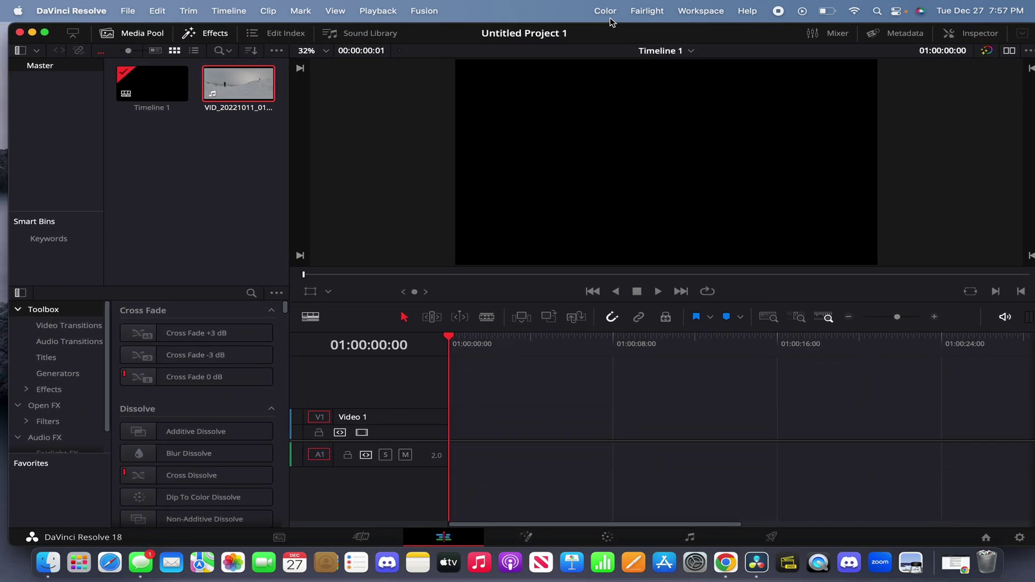
left_click_drag(234, 88, 459, 440)
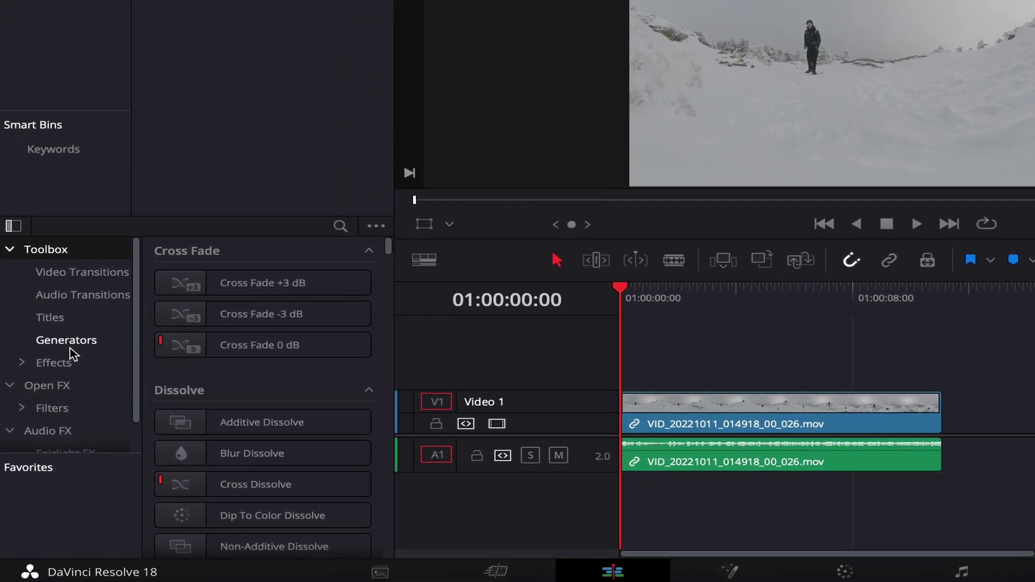
Apply kvrReframe360Ultra from the Toolbox Effects library to the clip on Video 1.
left_click(76, 342)
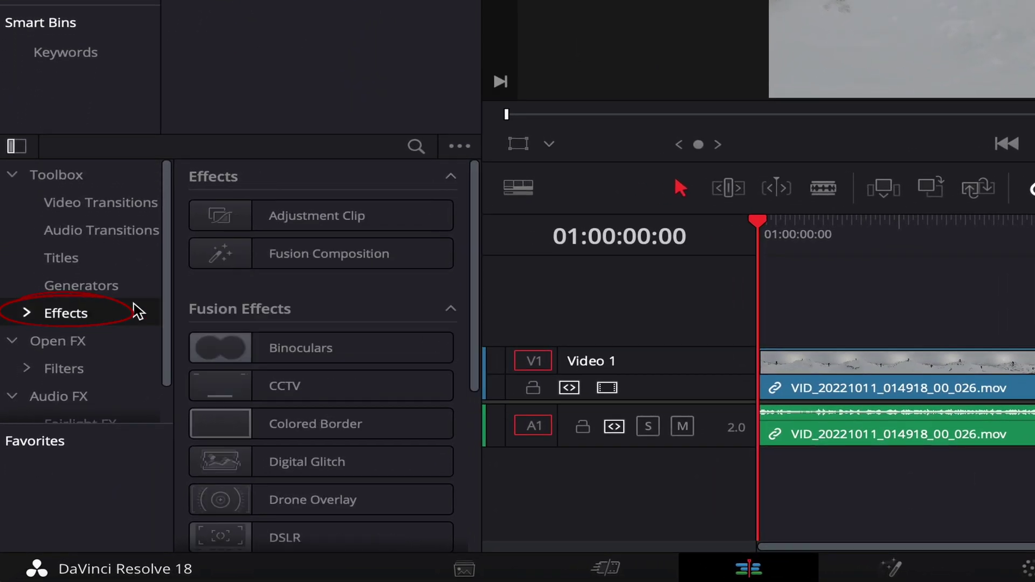
scroll(315, 307, "down", 5)
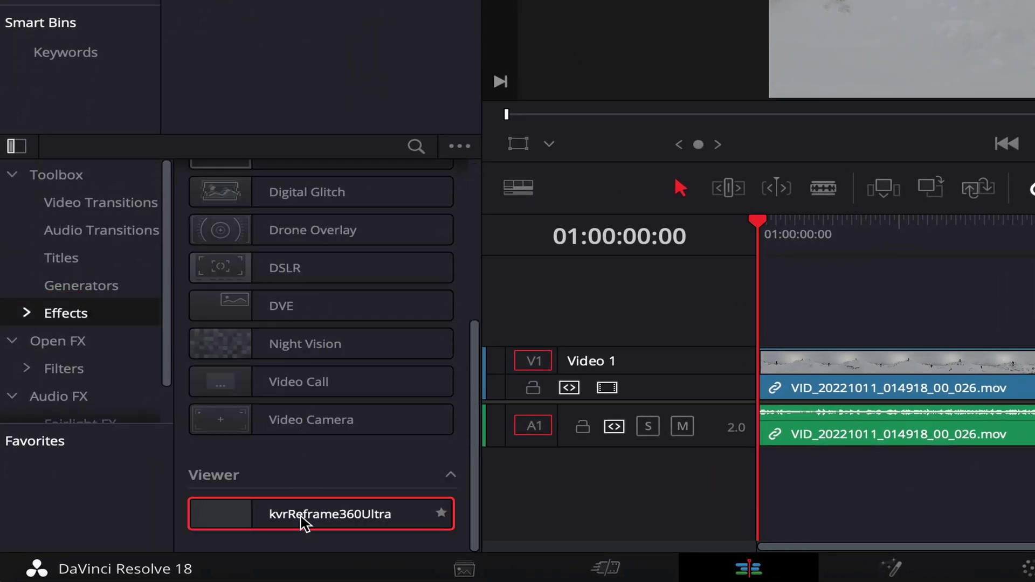
left_click_drag(304, 526, 821, 370)
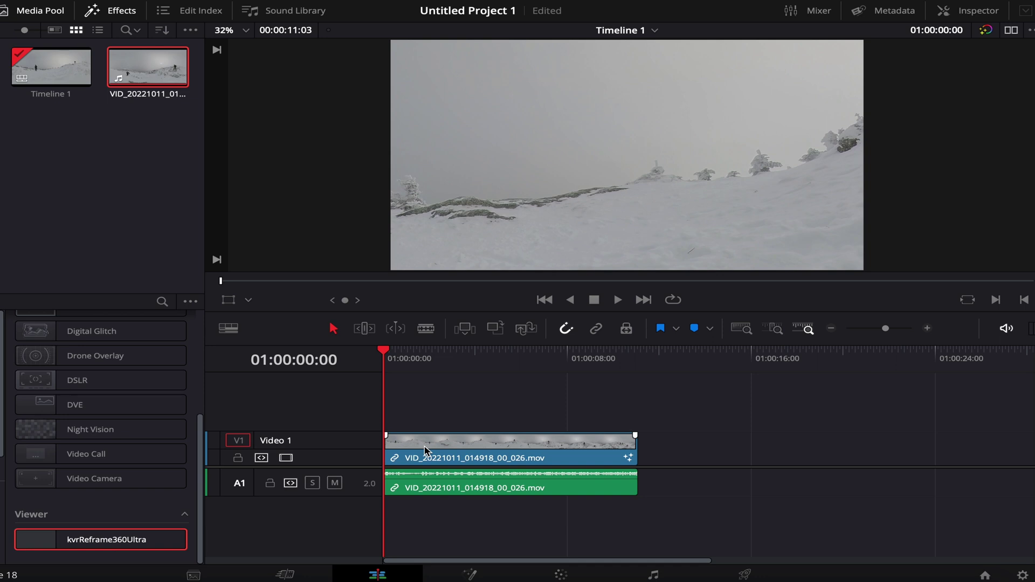
left_click(963, 11)
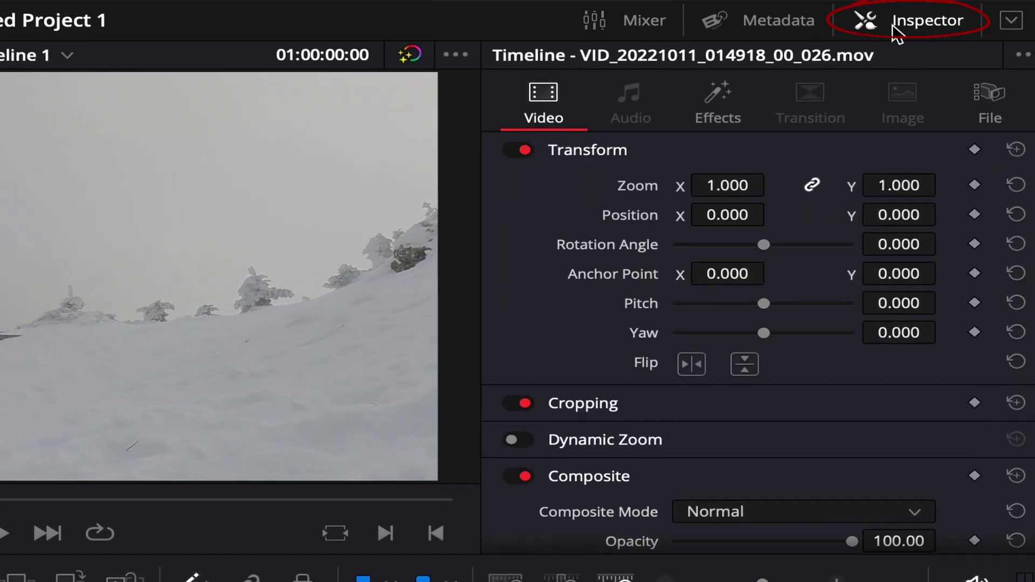
Adjust kvrReframe360Ultra to Field Of View 0.971, Pitch 2.6 and Yaw -26.1.
left_click(716, 98)
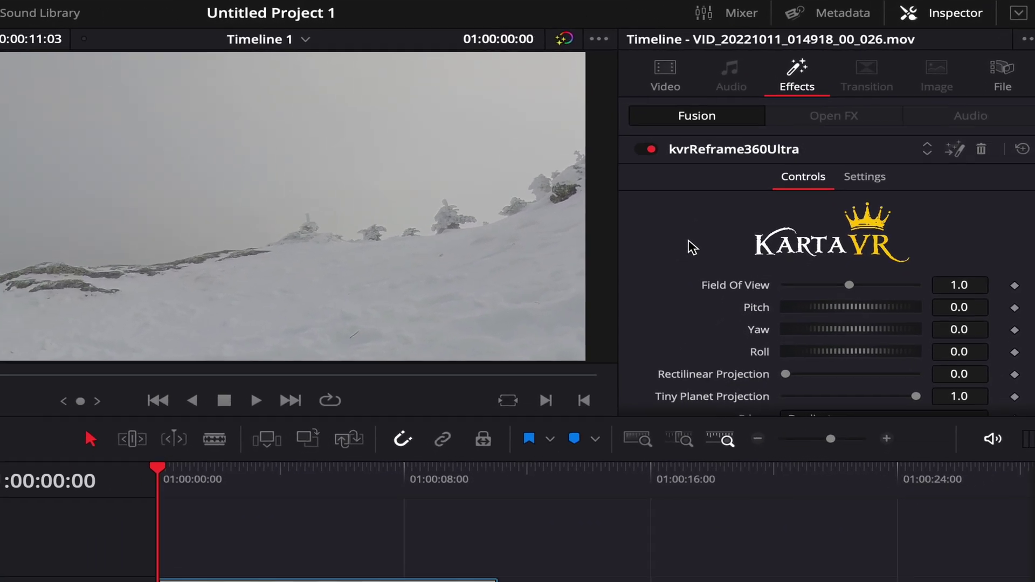
left_click_drag(865, 262, 844, 260)
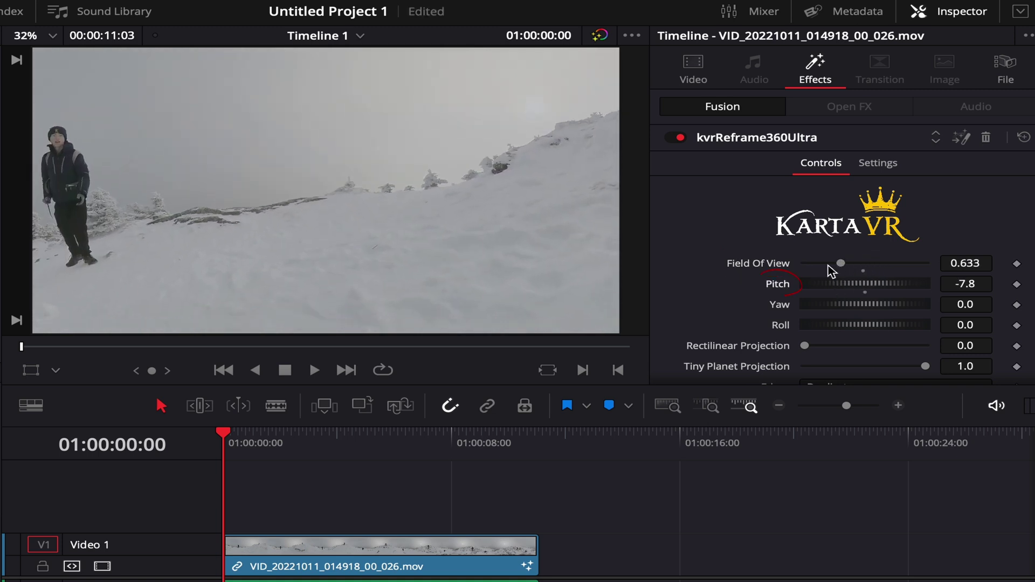
left_click_drag(829, 265, 925, 346)
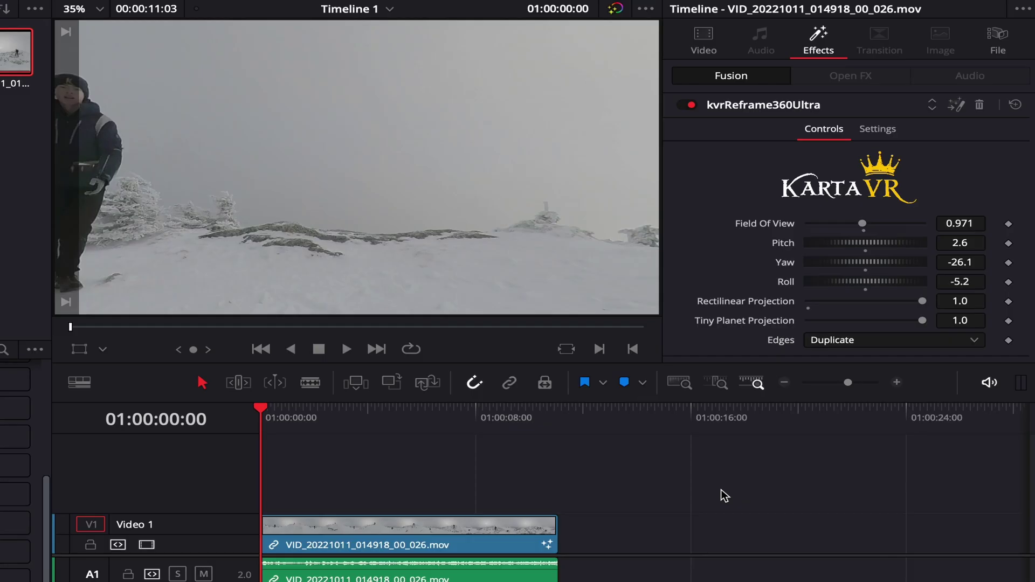
Set Field Of View to 0.6 and turn Yaw to frame the hiker ahead.
left_click(963, 222)
type("0.9")
key("Tab")
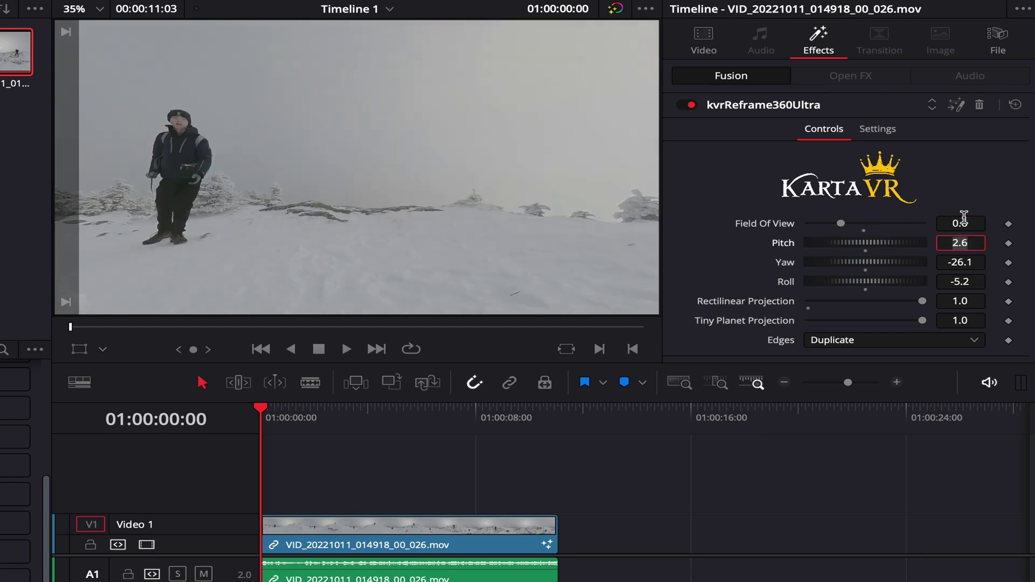
mouse_move(815, 264)
left_mouse_down()
mouse_move(866, 263)
mouse_move(836, 241)
mouse_move(830, 261)
left_mouse_up()
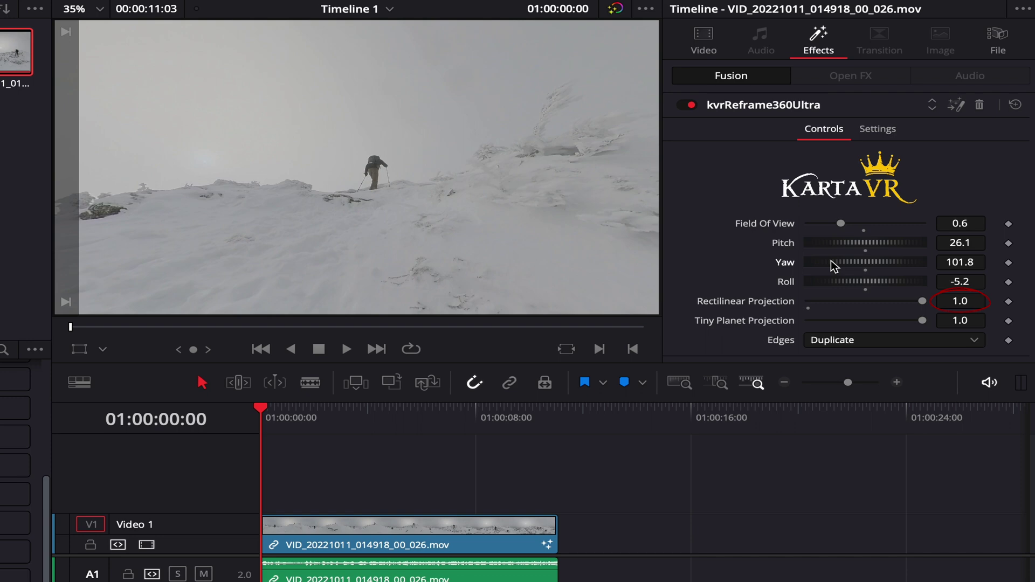
Keyframe Field Of View, Pitch, Yaw and Roll at clip start, then move the playhead to 01:00:01:27.
left_click(1009, 223)
left_click(1008, 244)
left_click(1008, 263)
left_click(1008, 282)
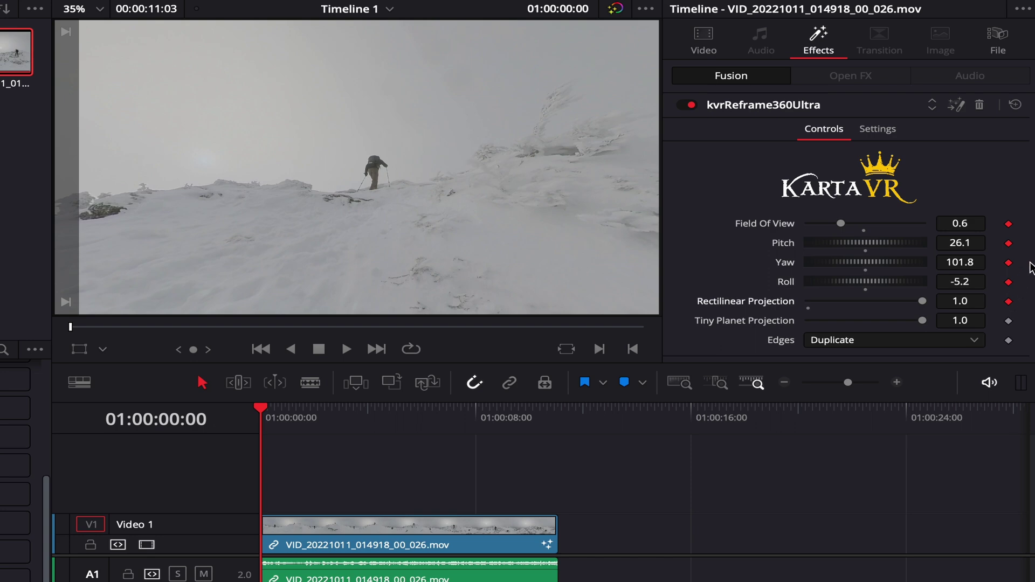
key("shift+Right")
key("shift+Right")
key("Left")
key("Left")
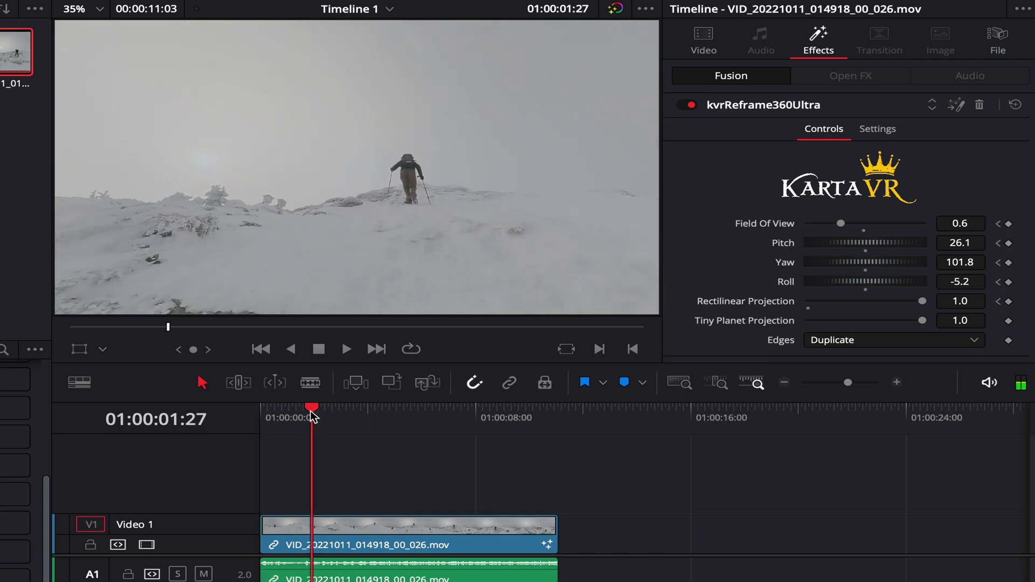
Keyframe Roll 23.5 and Yaw 114.8, then at 01:00:05:03 set Roll -20.8 and re-aim pitch and yaw.
left_click_drag(842, 282, 827, 258)
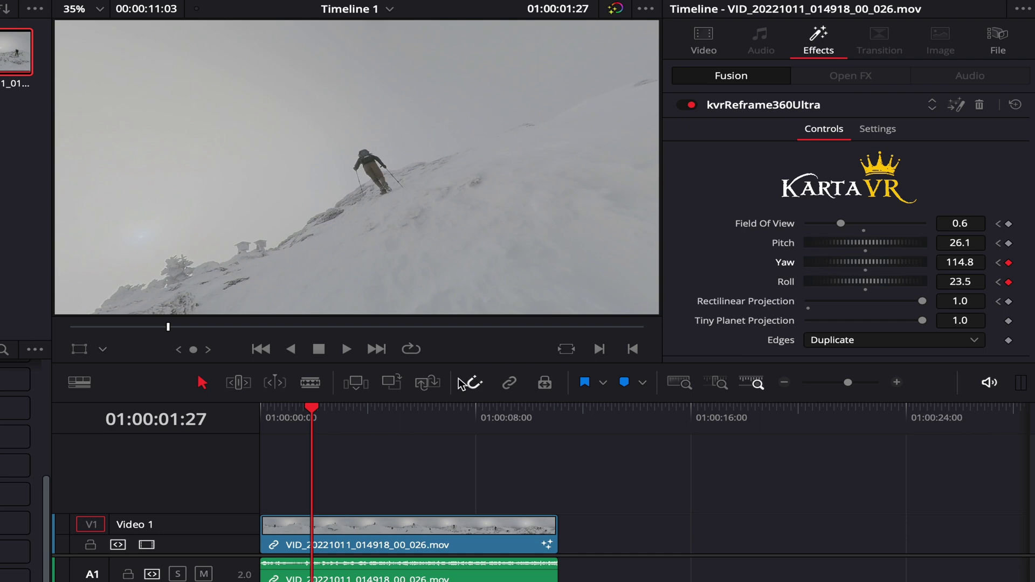
left_click(378, 416)
left_click_drag(379, 418, 398, 416)
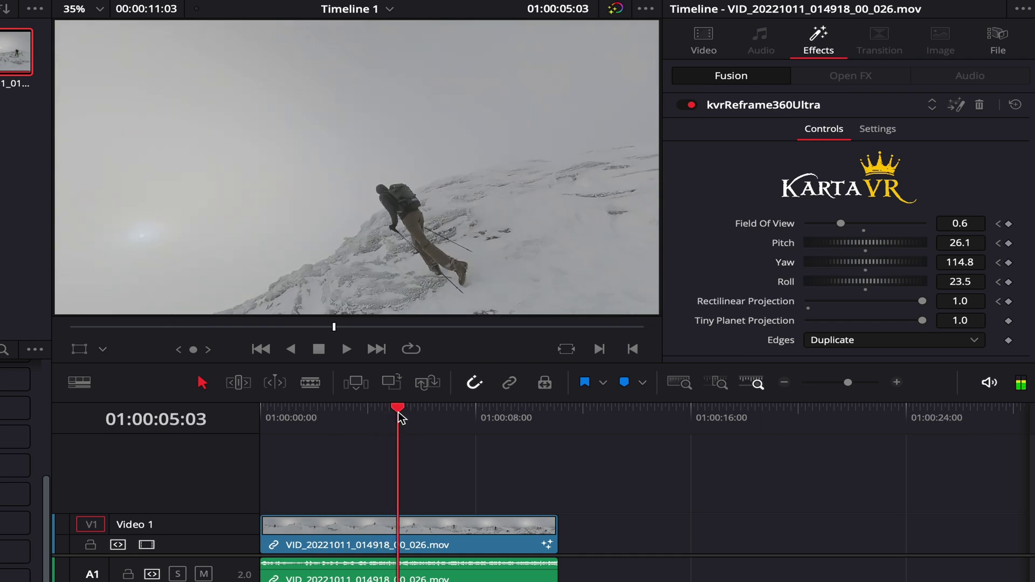
left_click_drag(824, 280, 807, 280)
left_click_drag(825, 242, 824, 264)
At 01:00:08:17 keyframe Yaw 159.1, Pitch -19.6, Roll 13.1, trim the clip there and play back.
left_click_drag(488, 416, 491, 417)
left_click_drag(825, 263, 829, 264)
left_click_drag(820, 241, 804, 241)
left_click_drag(809, 280, 820, 281)
key("shift+]")
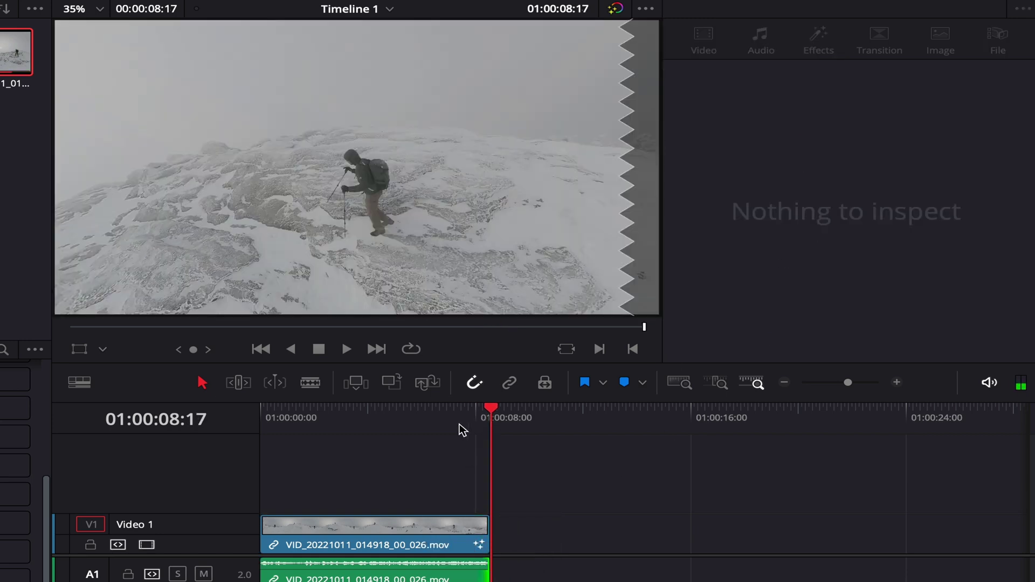
left_click_drag(460, 426, 237, 421)
key("space")
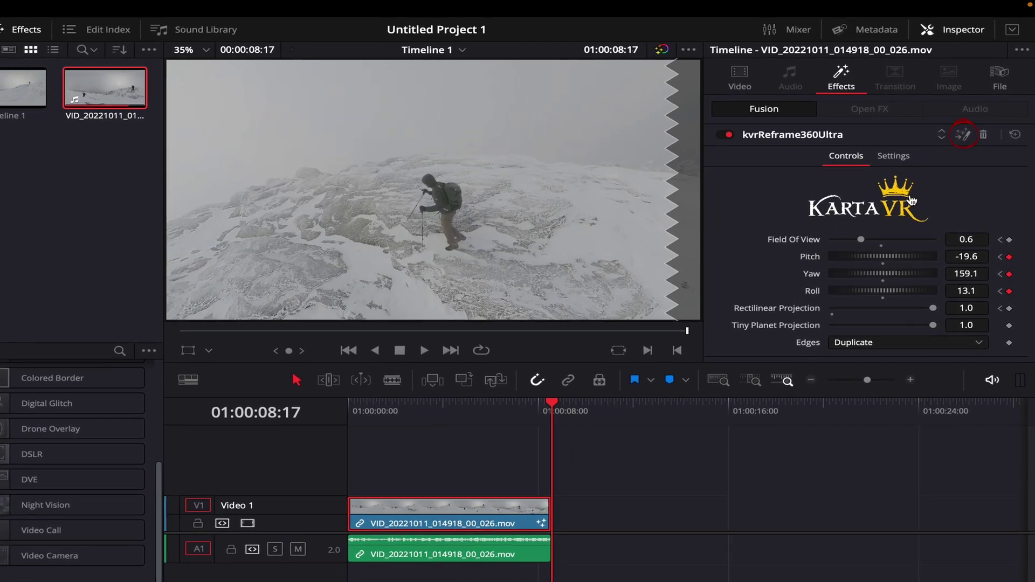
Open the reframe effect in Fusion and show all KartaVRReframe360Ultra curves in the Spline editor.
left_click(966, 133)
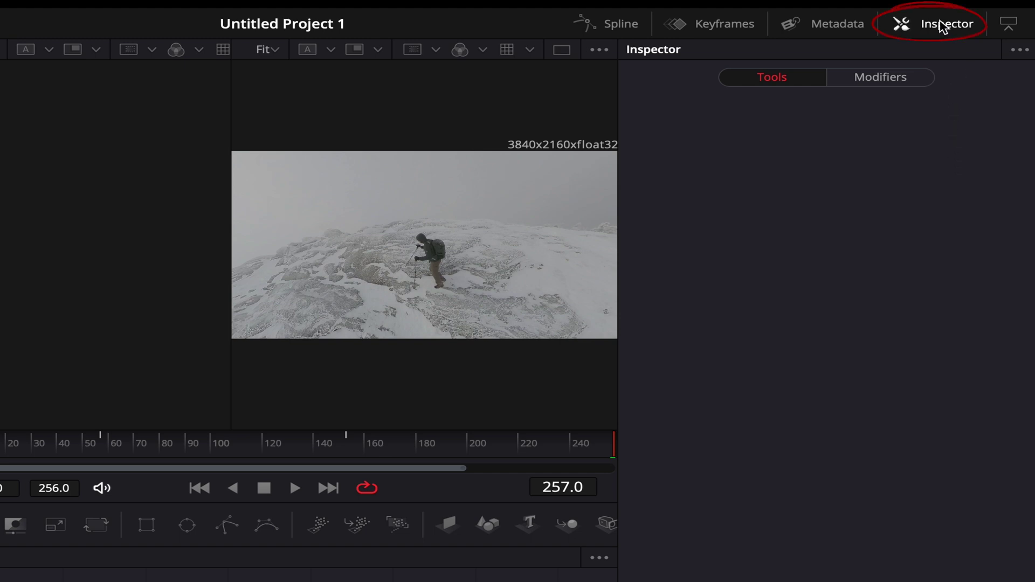
left_click(943, 25)
left_click(623, 25)
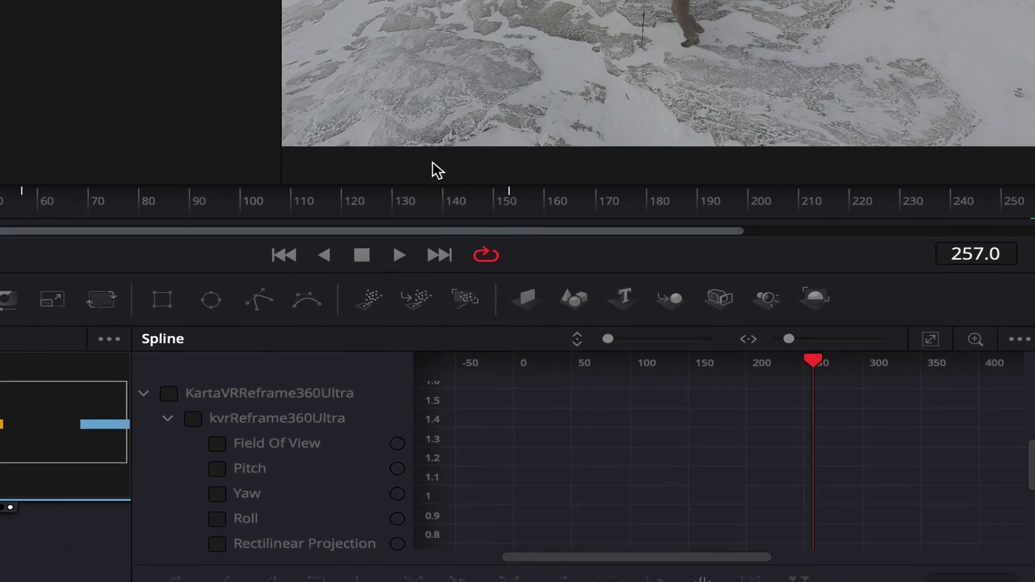
left_click(127, 332)
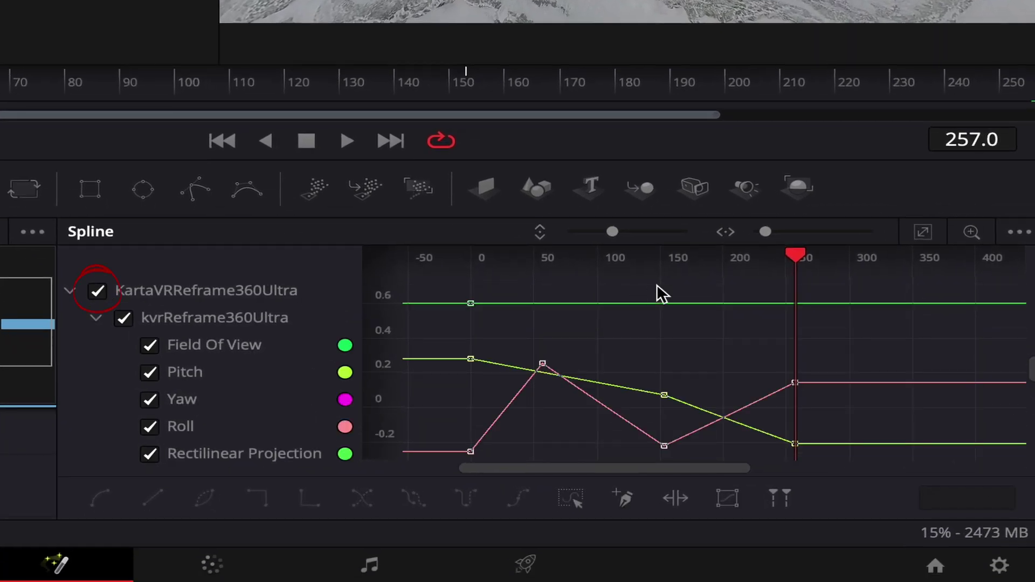
Zoom to fit so Field Of View, Pitch, Yaw and Roll curves span frames 0–257.
left_click(926, 233)
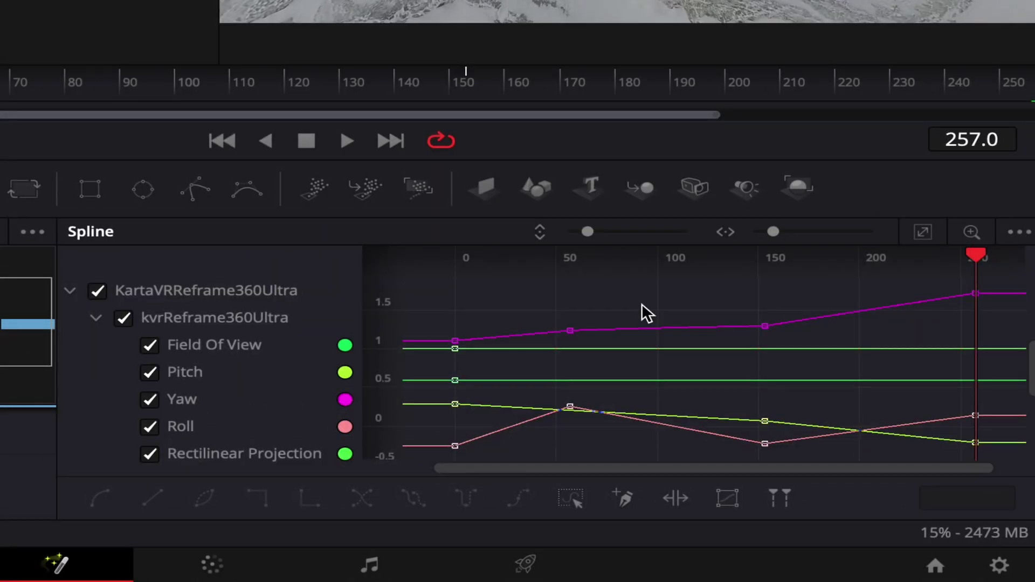
Select every reframe keyframe, apply Smooth to ease the curves, then deselect.
key("super+a")
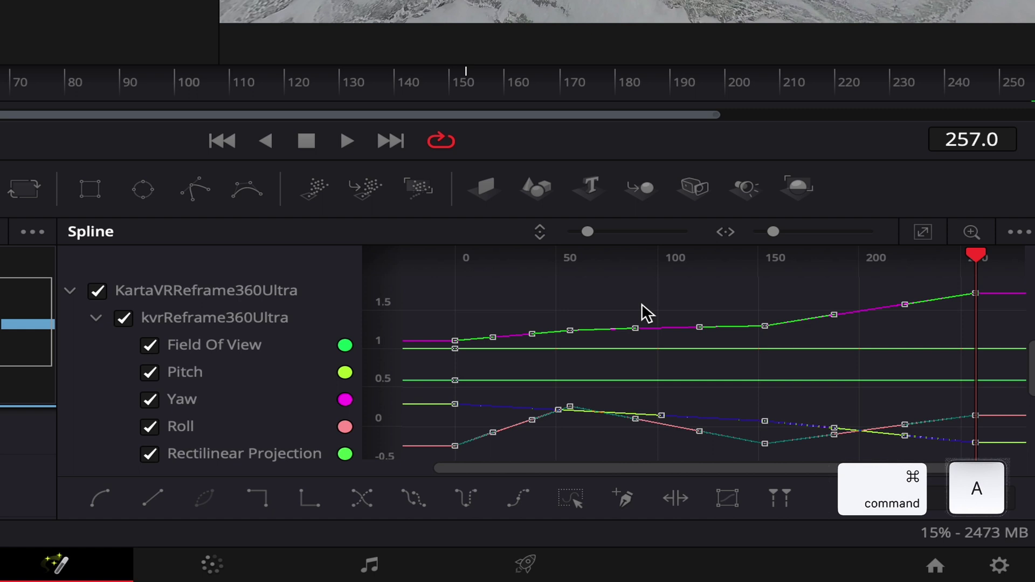
left_click(96, 490)
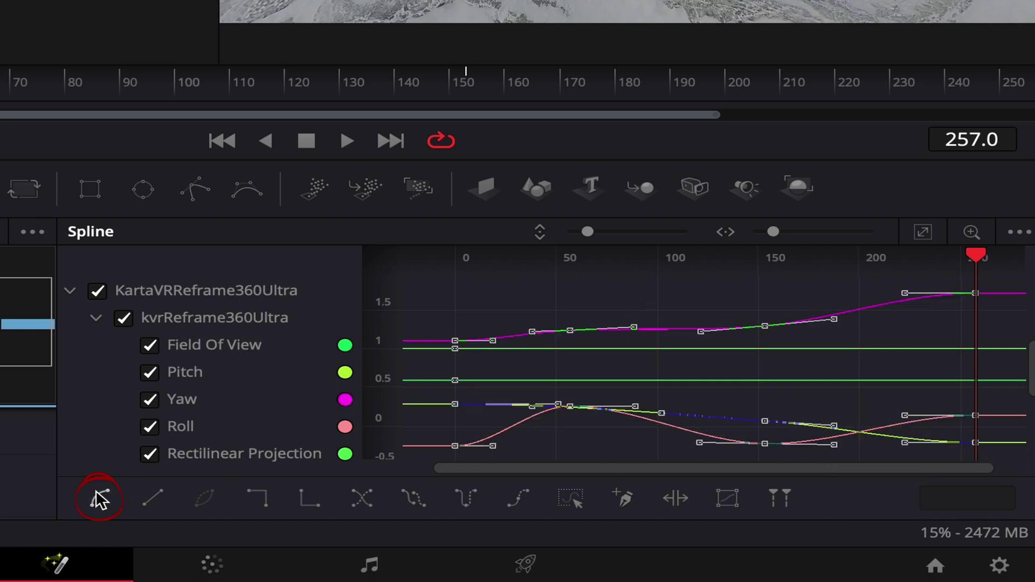
left_click(454, 303)
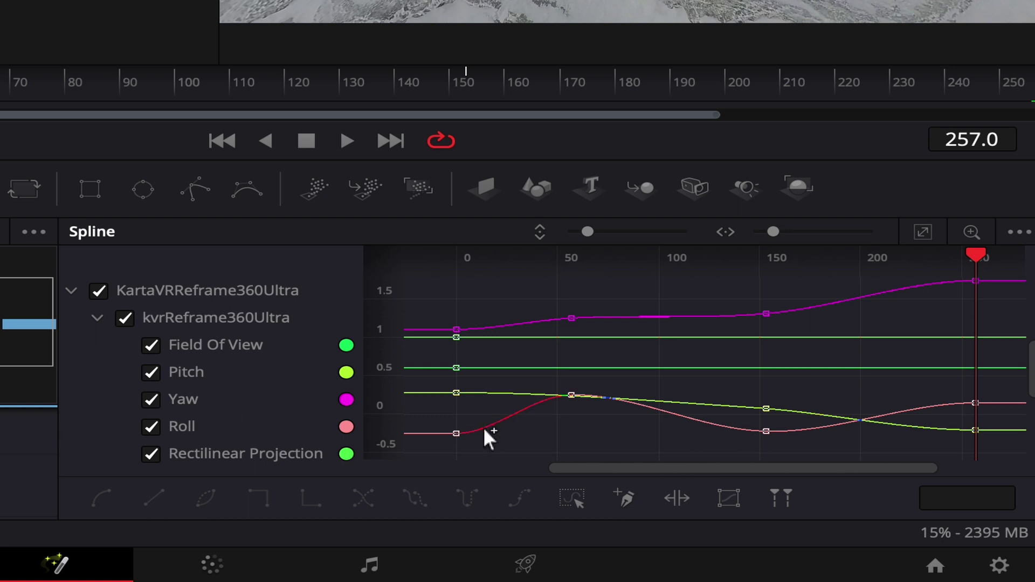
Reshape the Roll tangent at frame 0, then select the Yaw keyframes at frames 0 and 257.
left_click(456, 434)
left_click_drag(483, 436, 490, 414)
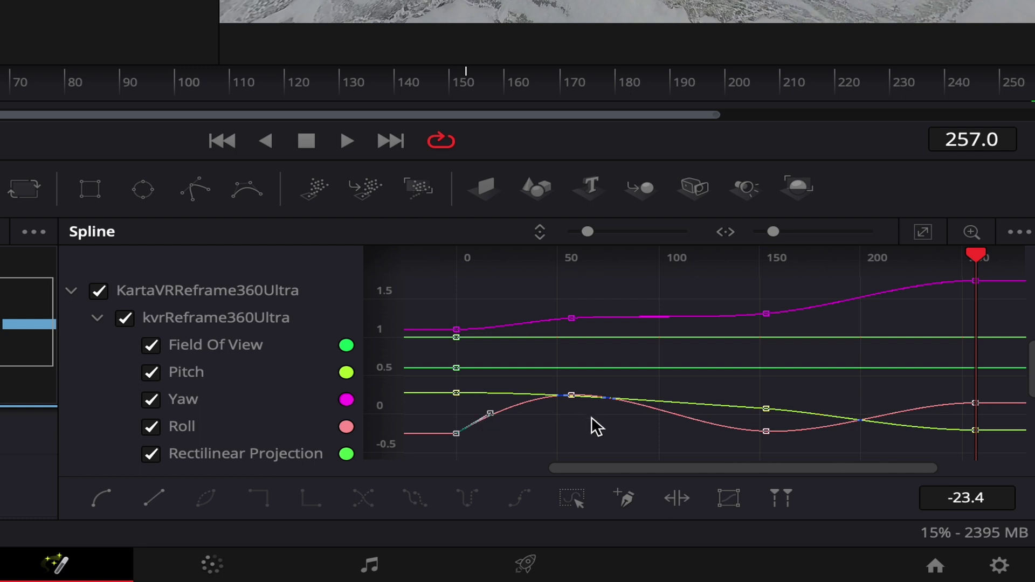
left_click(457, 329)
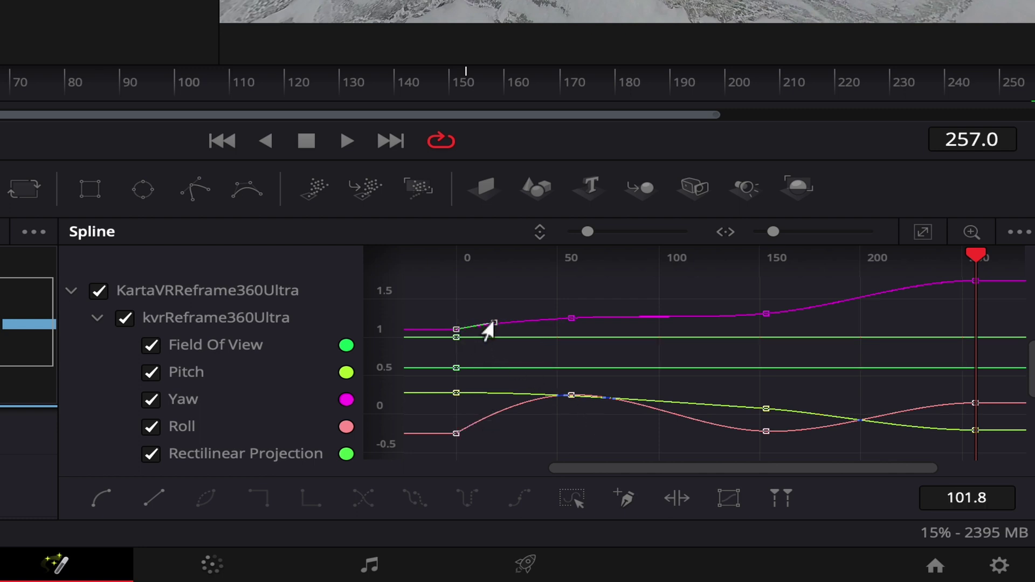
scroll(488, 328, "right", 5)
left_click(877, 288)
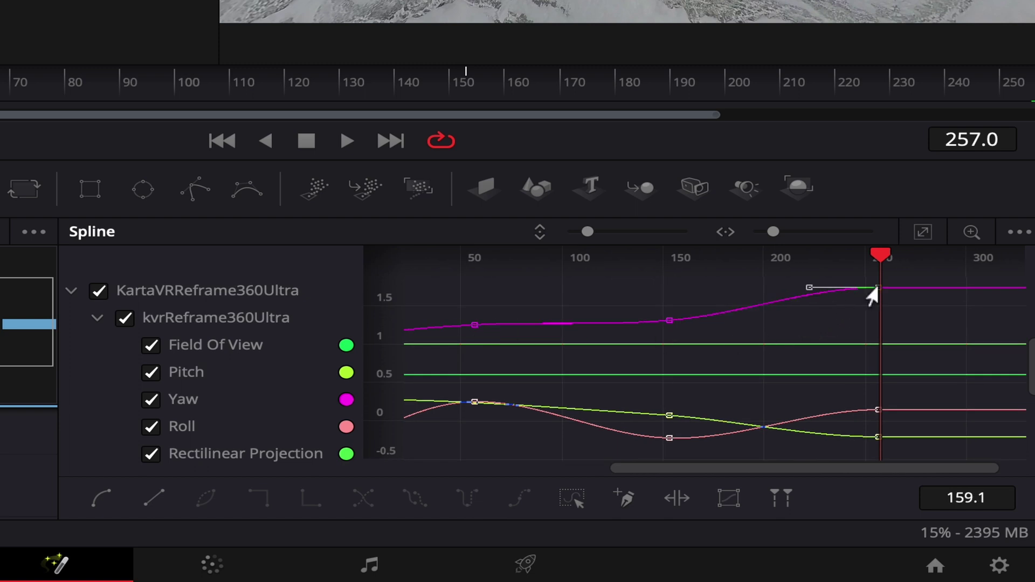